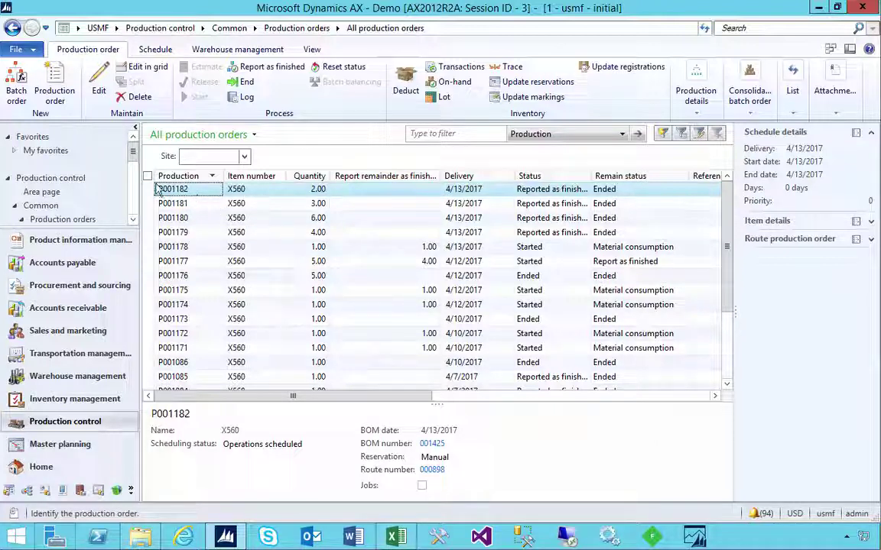
- Create a production order for item X560 with a quantity of 5
left_click(54, 84)
left_click(226, 145)
type("X560")
key("Tab")
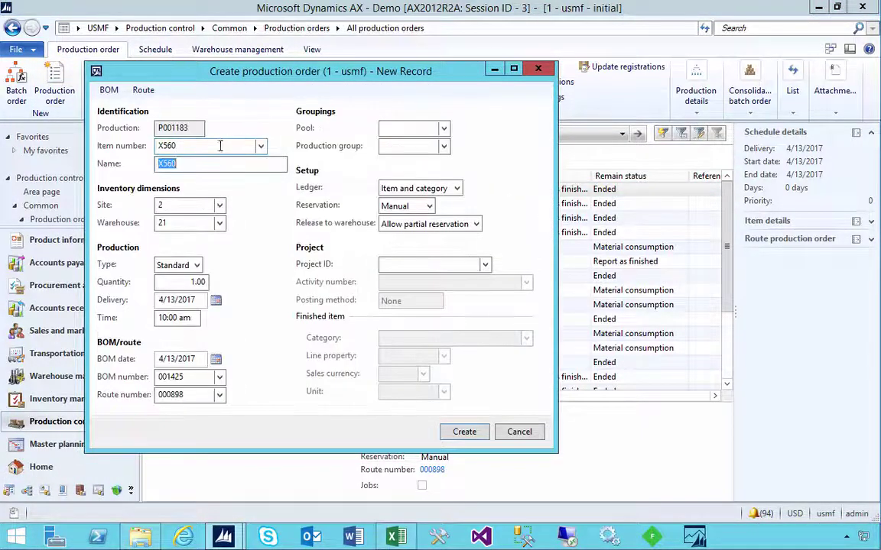
left_click(200, 282)
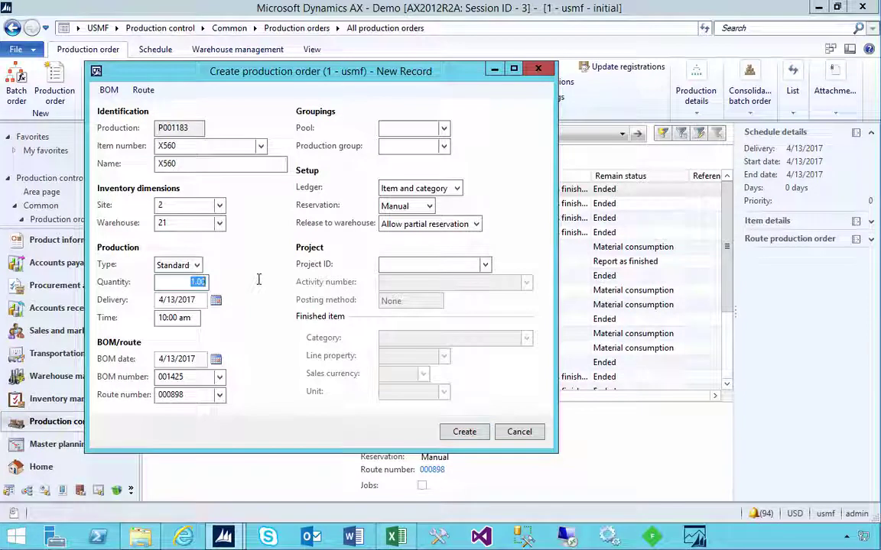
key("Tab")
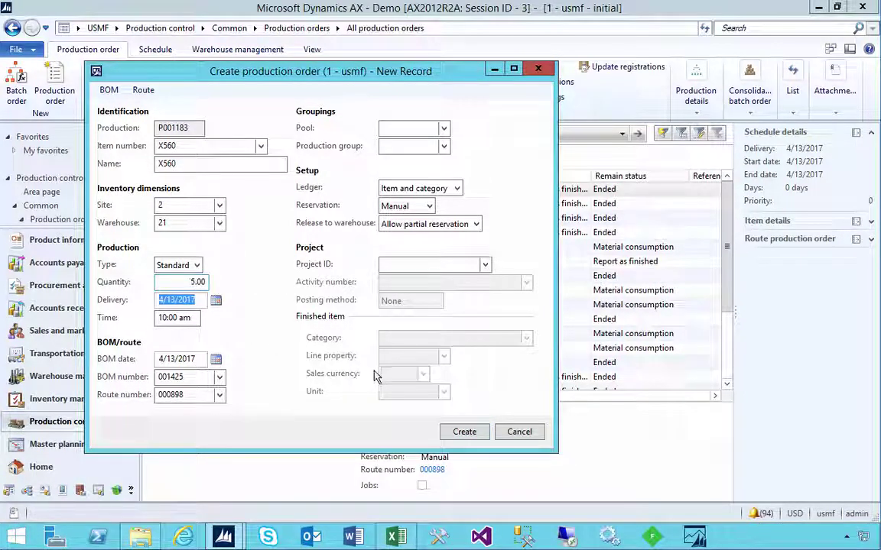
left_click(456, 433)
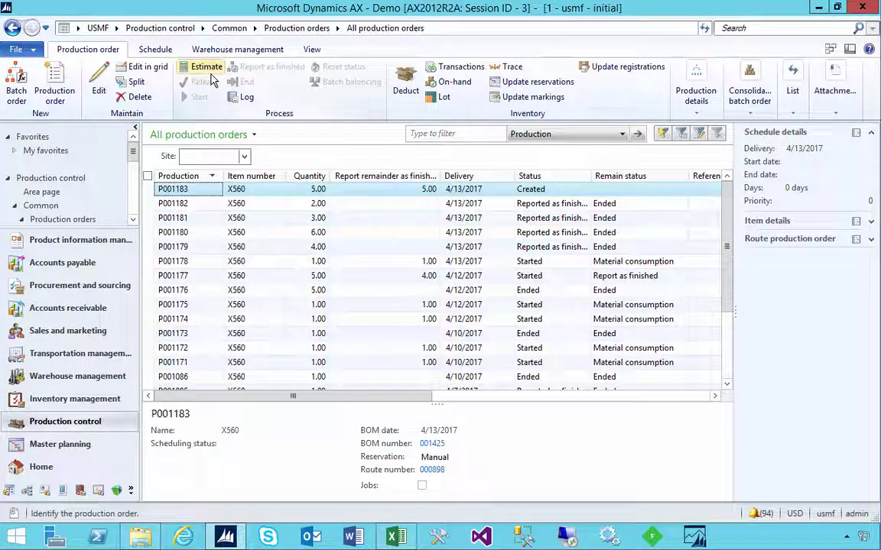
- Estimate the new 5-unit X560 production order and run operations scheduling for it with the default settings
left_click(191, 67)
left_click(506, 421)
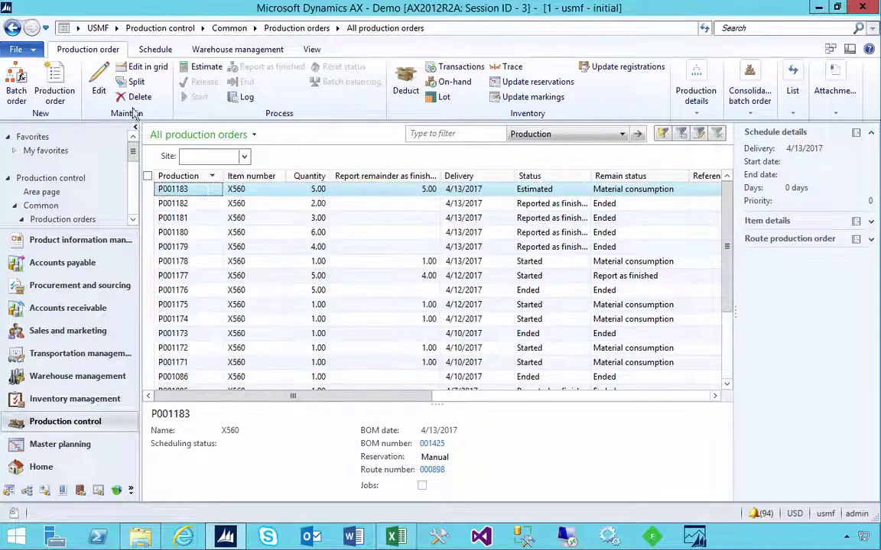
left_click(155, 49)
left_click(24, 87)
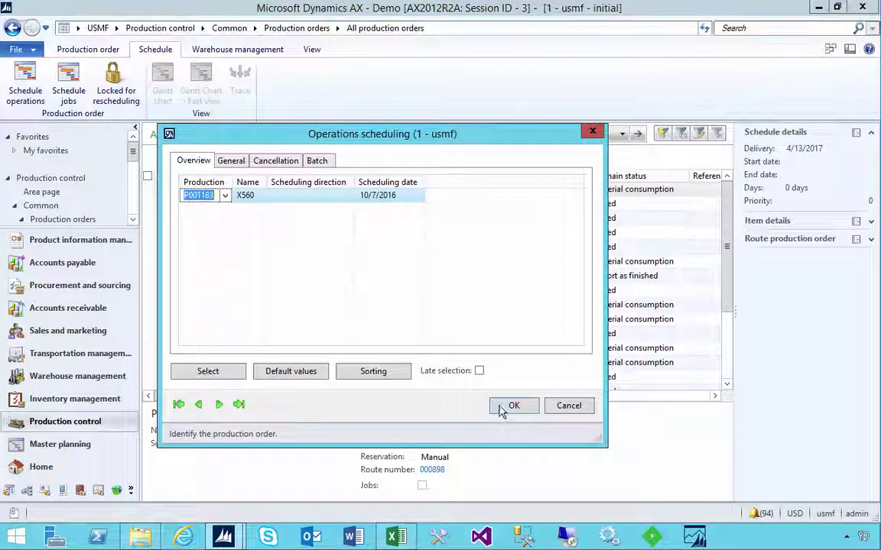
key("Return")
left_click(88, 49)
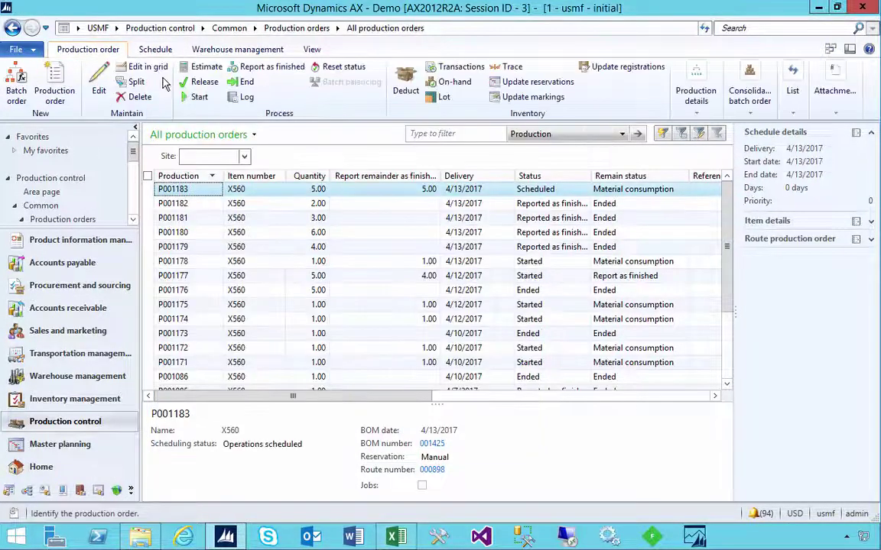
- Release the 5-unit X560 production order without printing any job or route cards
left_click(204, 82)
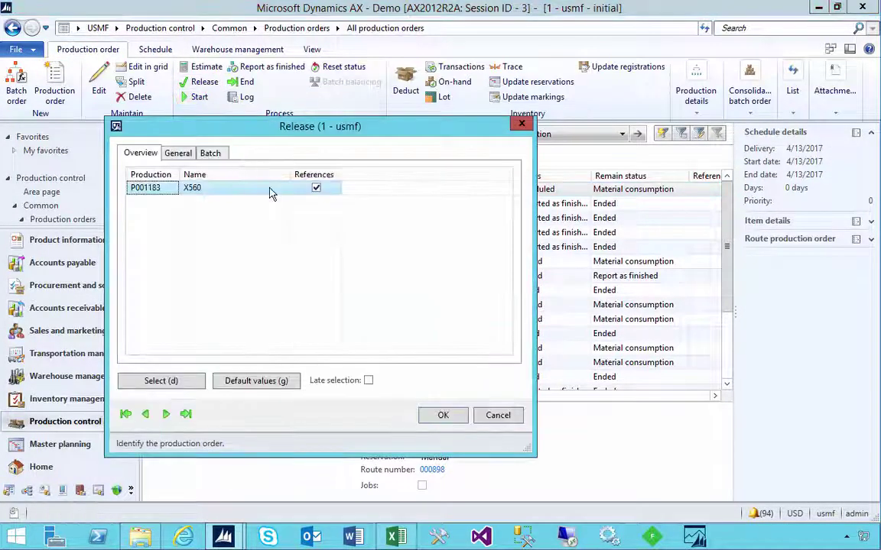
left_click(180, 153)
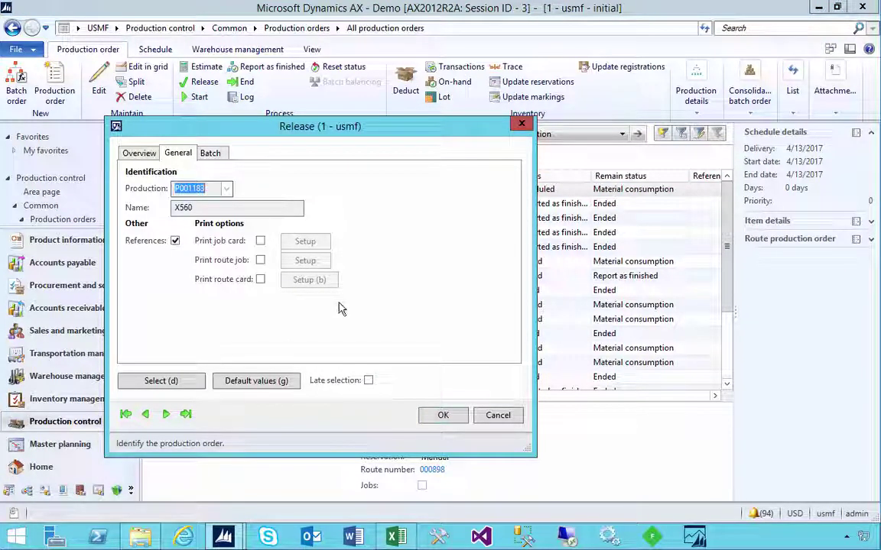
left_click(443, 416)
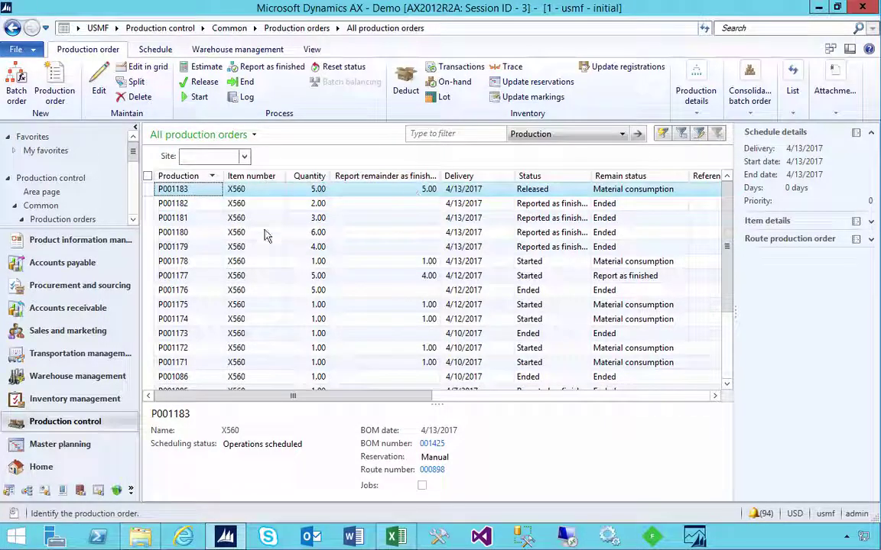
- Start the released order with a quantity of 1, end-marking both the route and the picking list, and dismiss the posting log
left_click(194, 98)
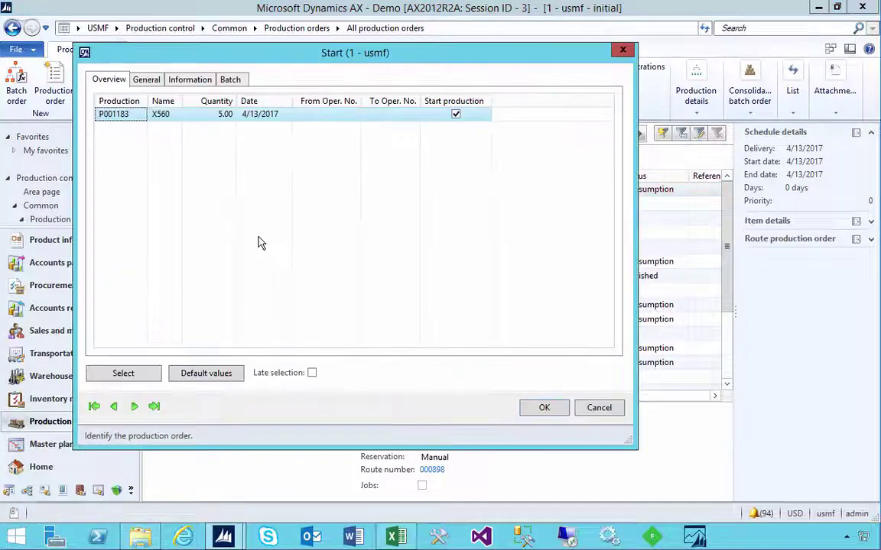
left_click(150, 81)
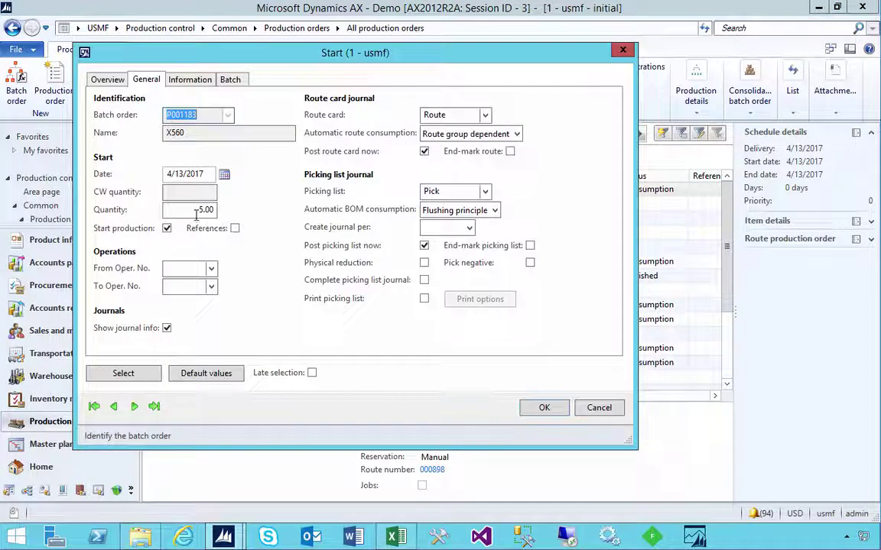
left_click(197, 212)
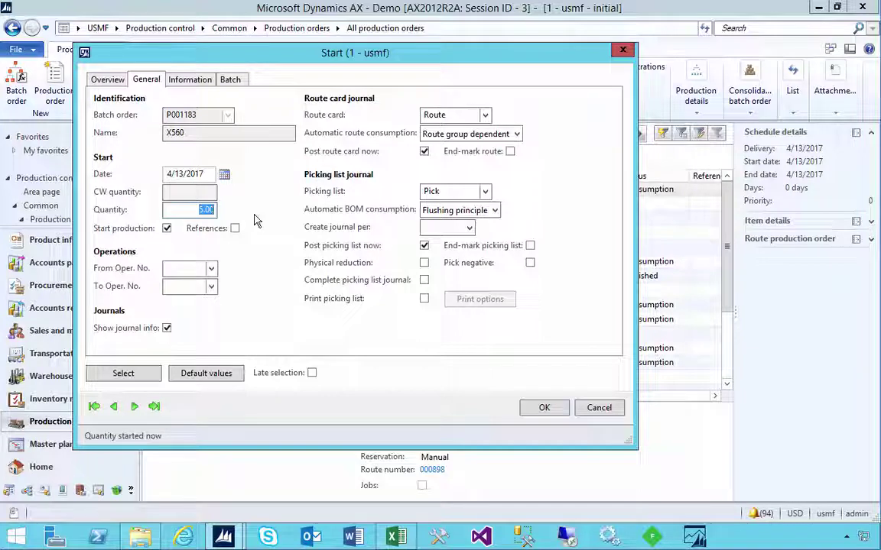
type("1")
key("Tab")
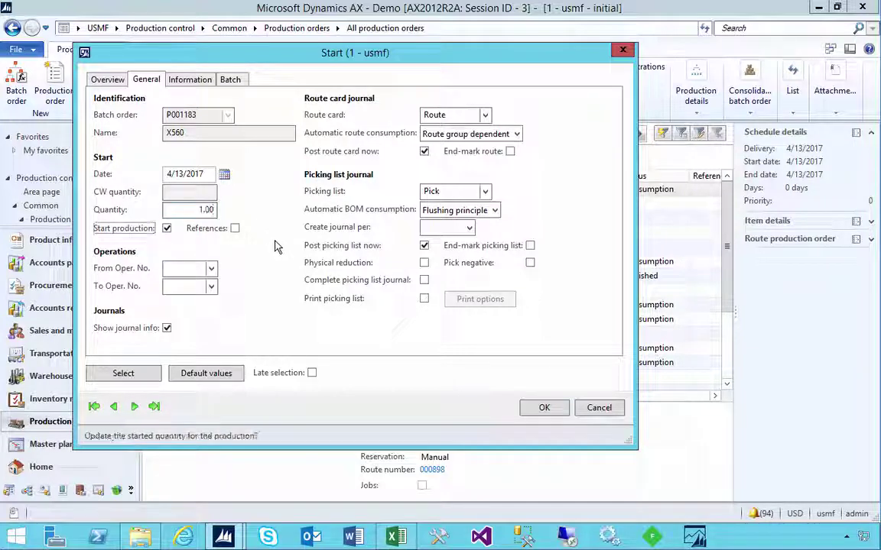
left_click(509, 151)
left_click(530, 246)
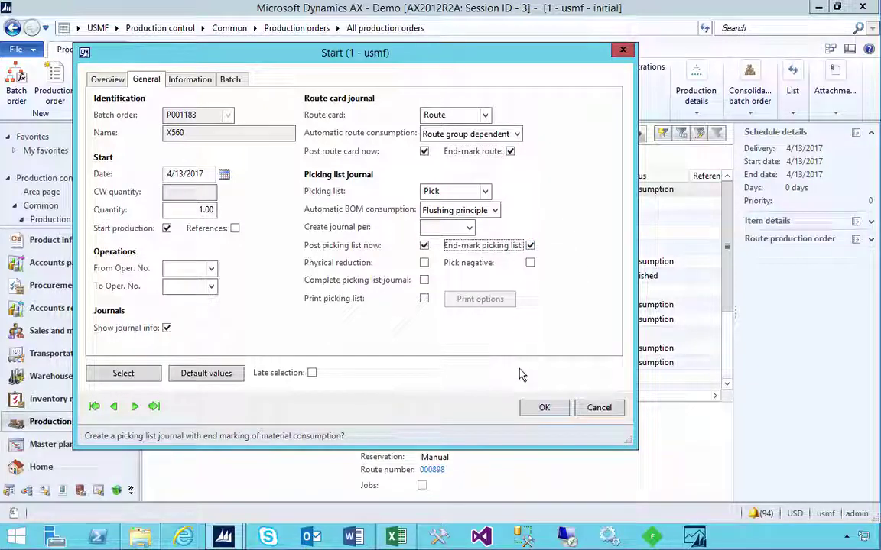
left_click(541, 410)
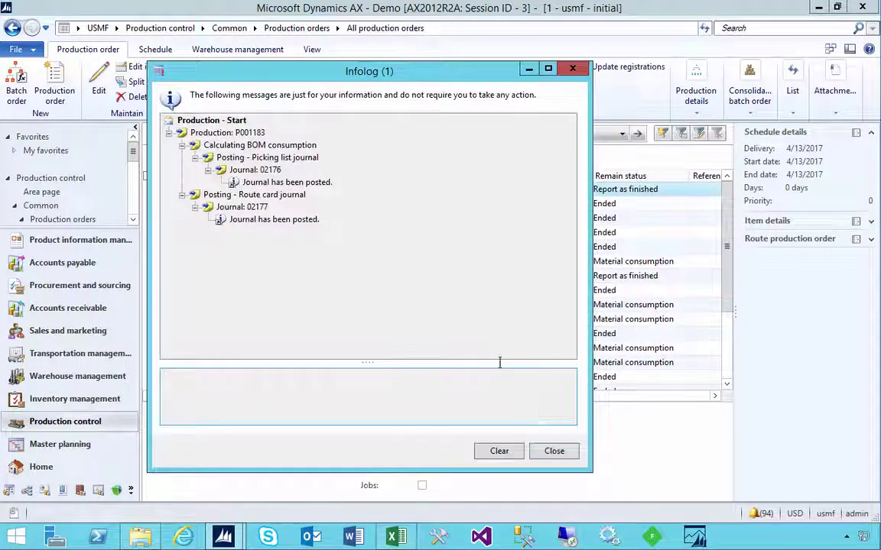
left_click(554, 451)
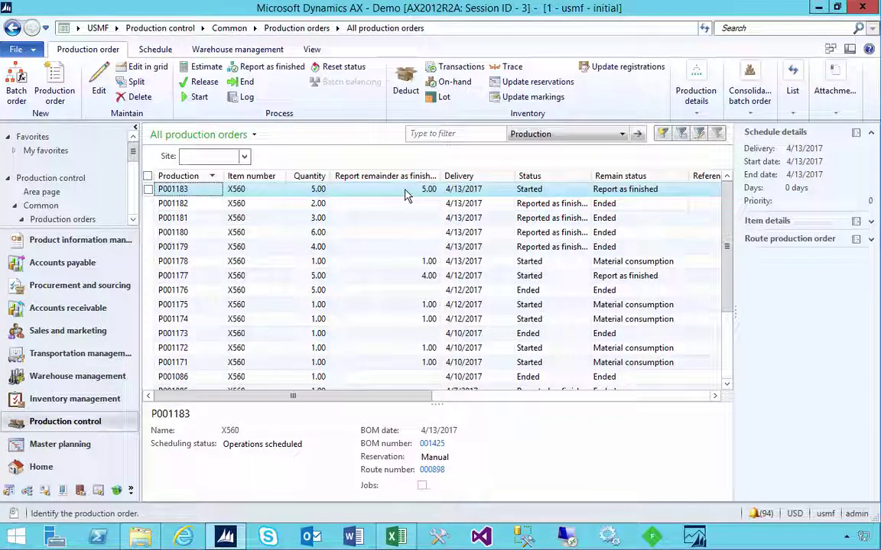
- Check the started order's inventory transactions and report the order as finished with a good quantity of 1 and End job enabled
left_click(458, 66)
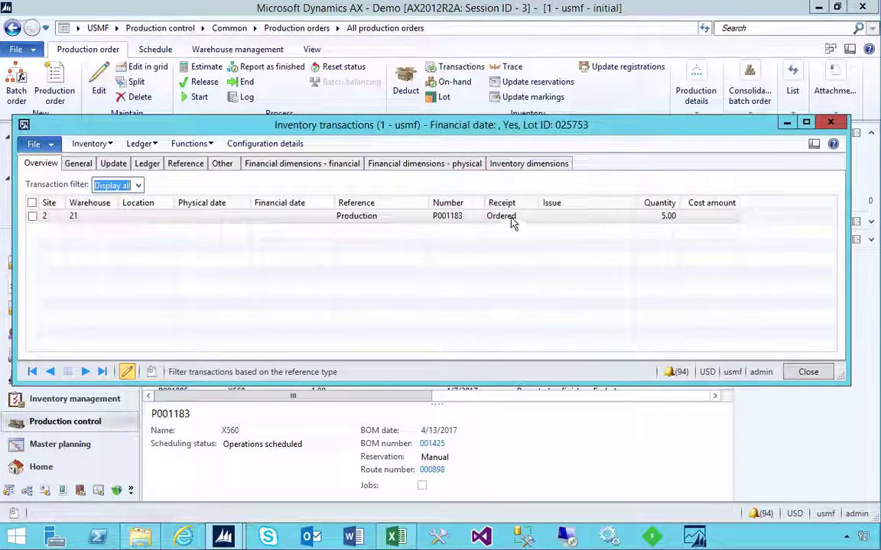
left_click(830, 122)
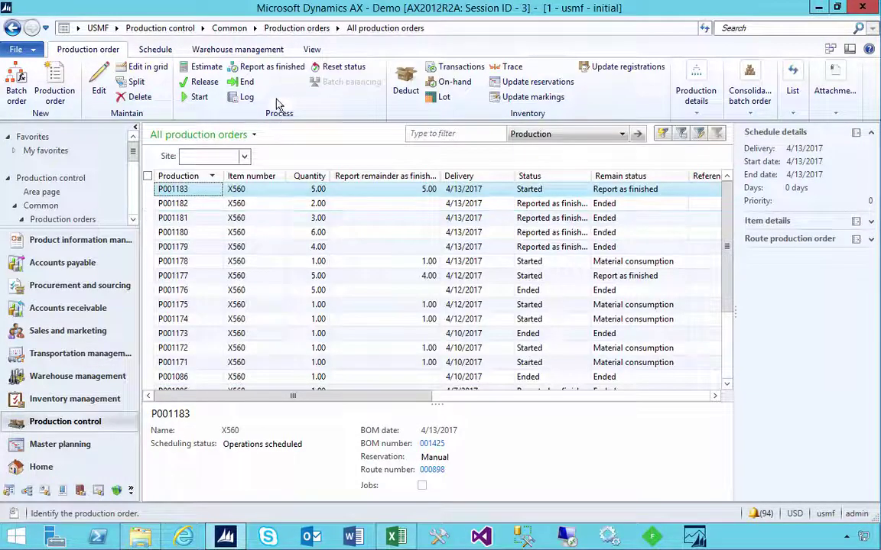
left_click(280, 71)
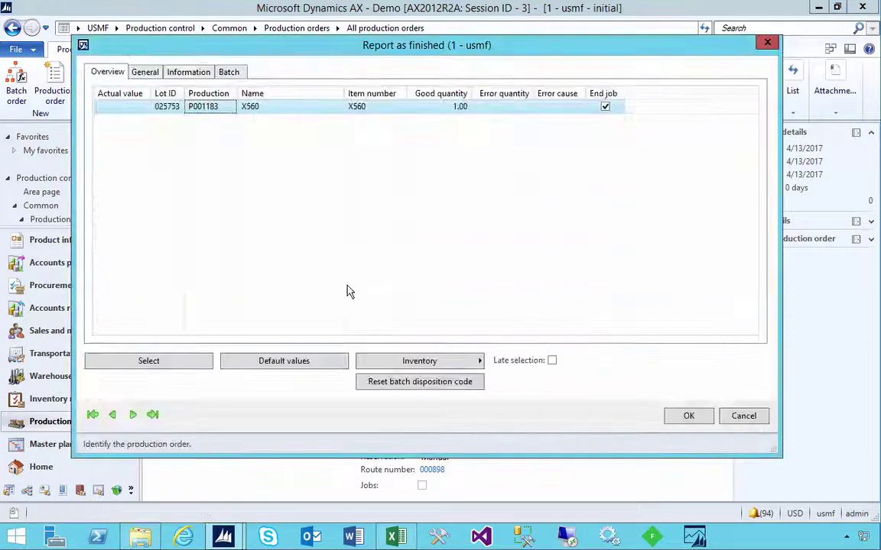
left_click(145, 72)
left_click(222, 213)
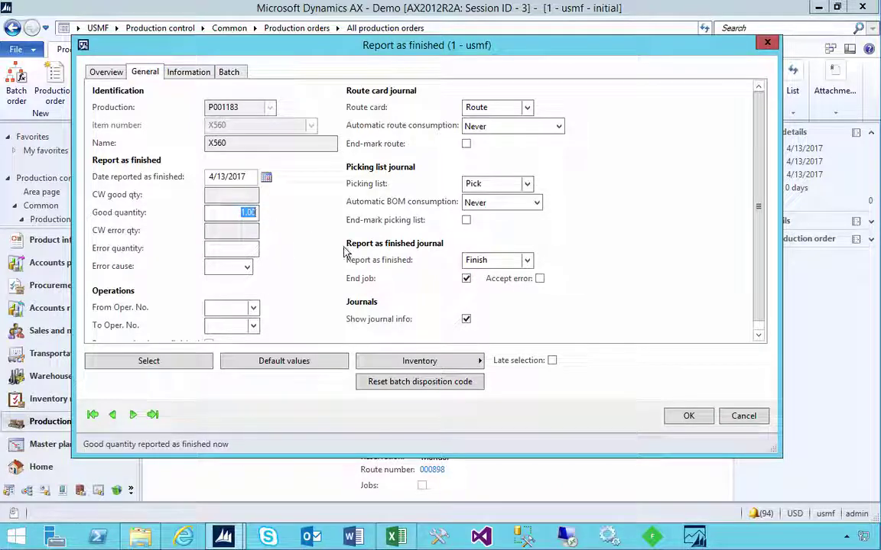
left_click(686, 417)
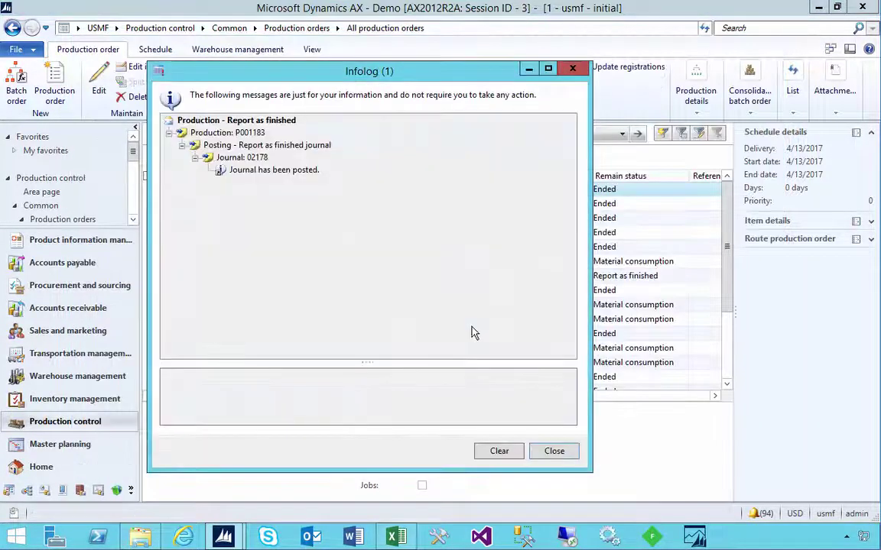
left_click(554, 452)
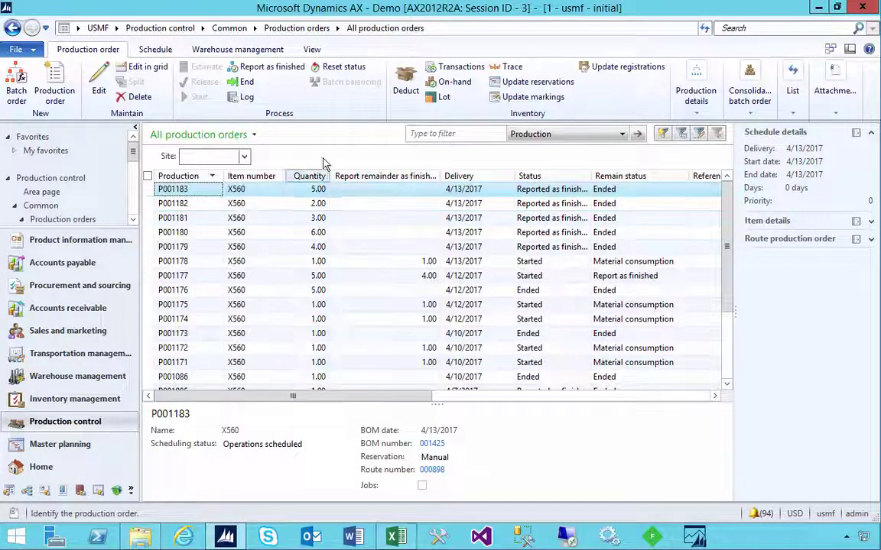
- Refresh the production order list and review the inventory transactions of the finished 5-unit X560 order
left_click(792, 95)
left_click(776, 129)
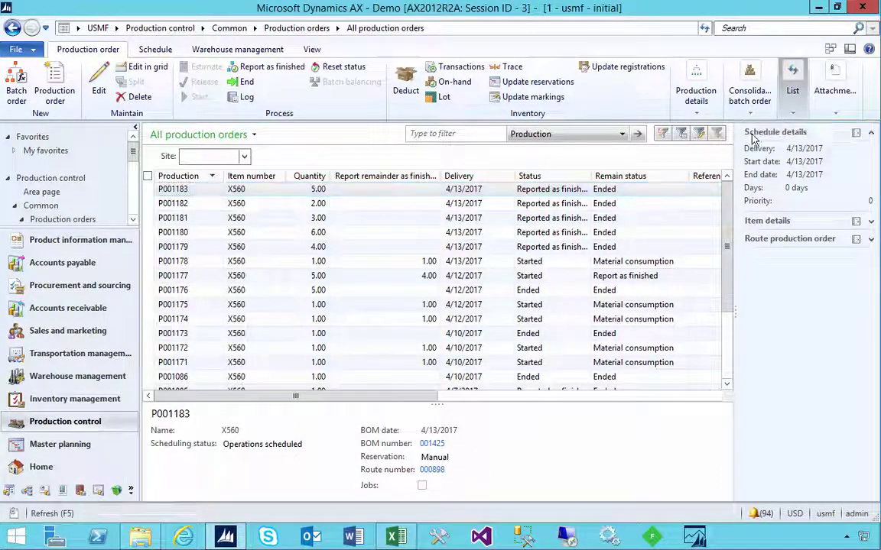
left_click(306, 189)
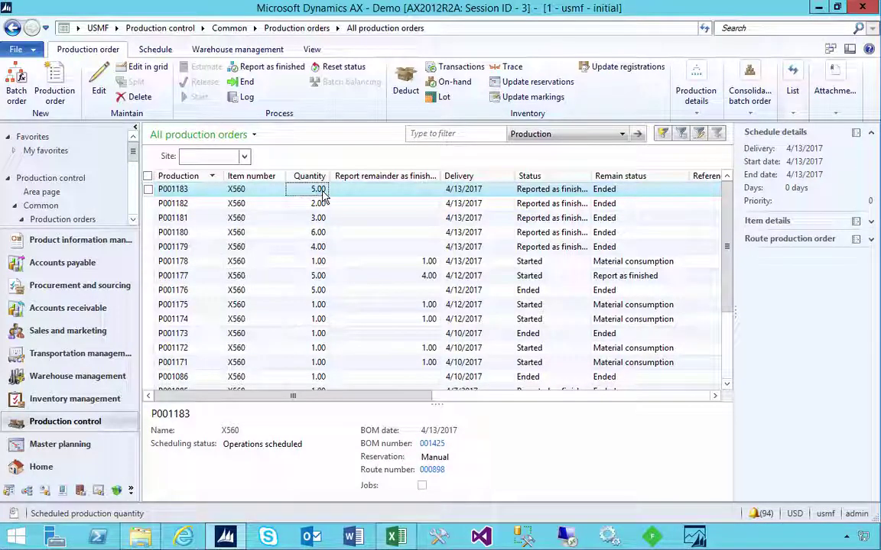
left_click(456, 67)
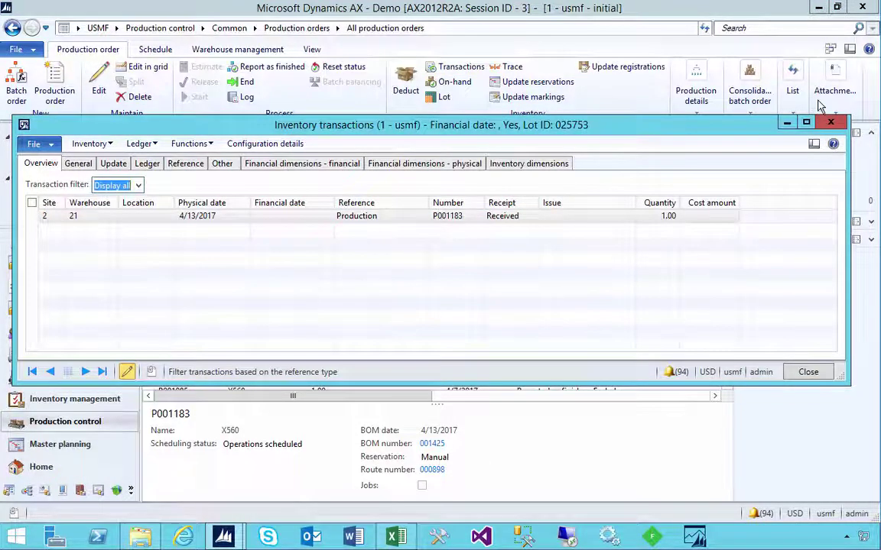
left_click(830, 122)
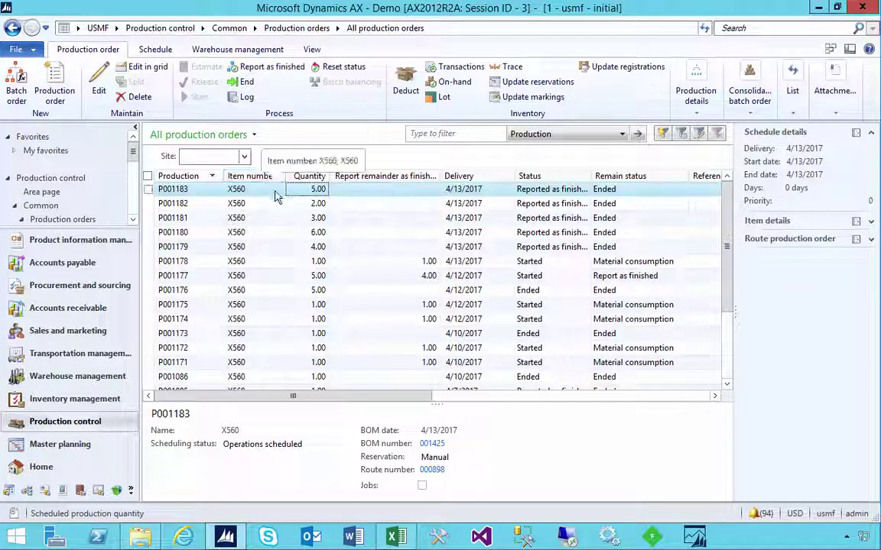
- Create another production order for item X560 with a quantity of 4
left_click(54, 85)
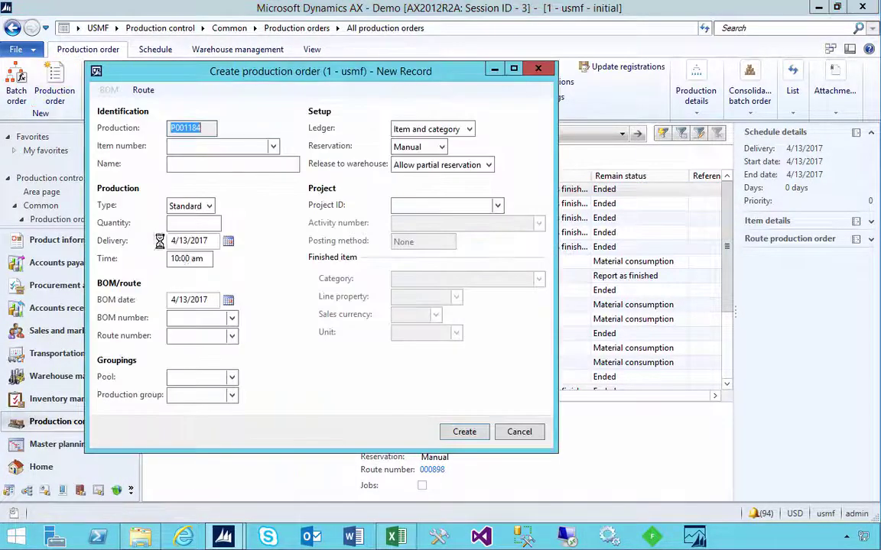
left_click(194, 145)
type("X560")
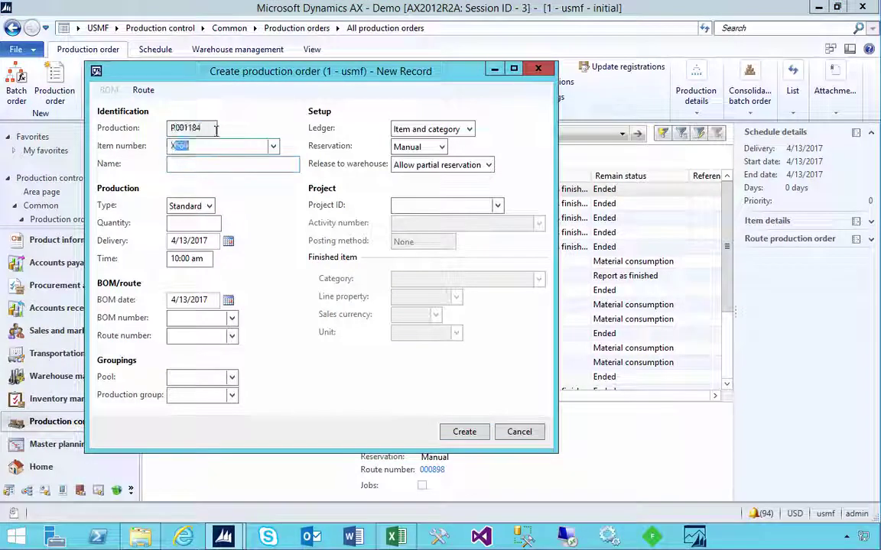
key("Tab")
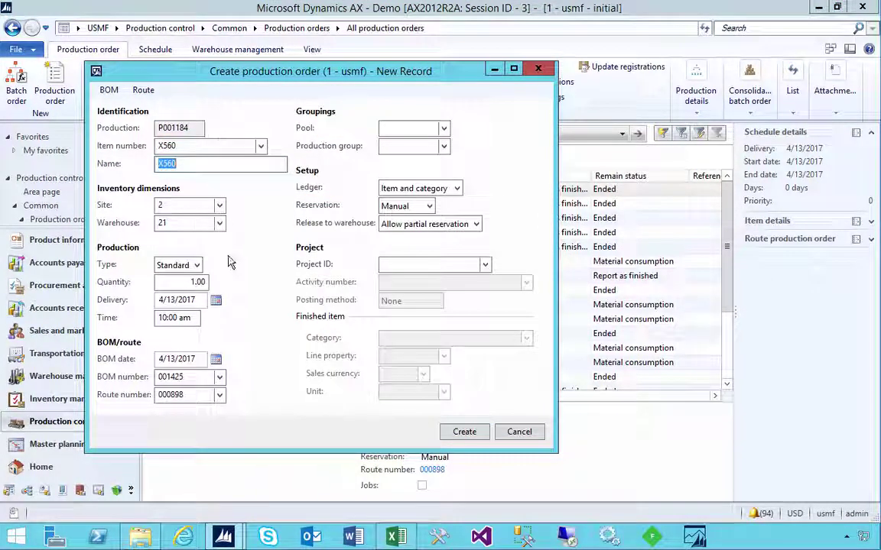
double_click(197, 281)
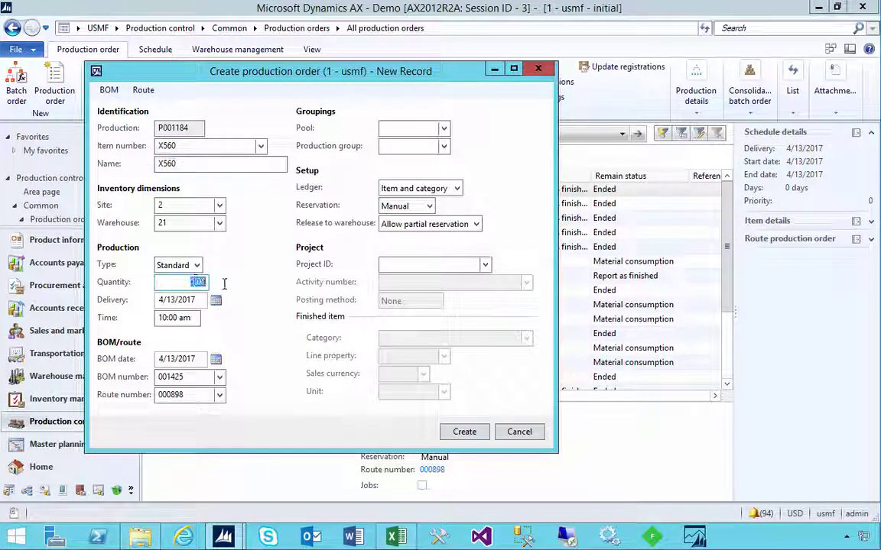
type("4")
key("Tab")
left_click(480, 434)
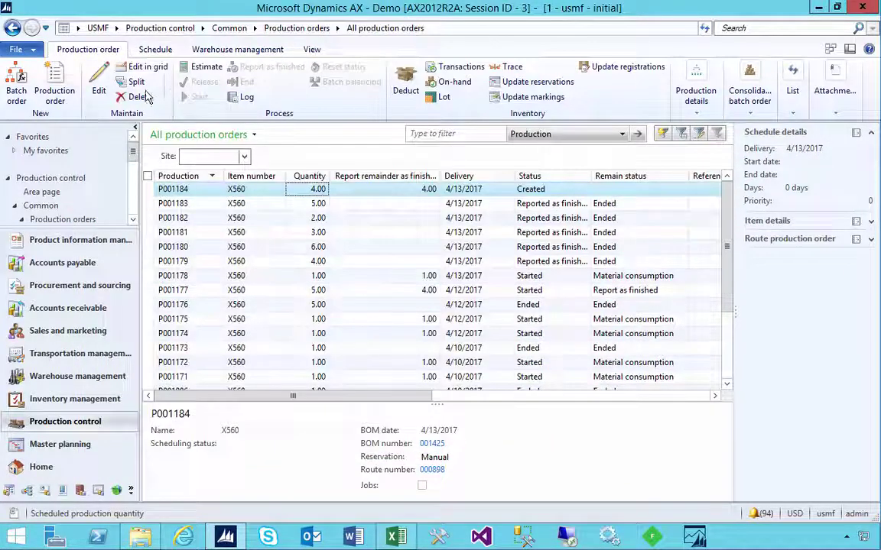
- Estimate the 4-unit X560 production order and run operations scheduling for it
left_click(202, 67)
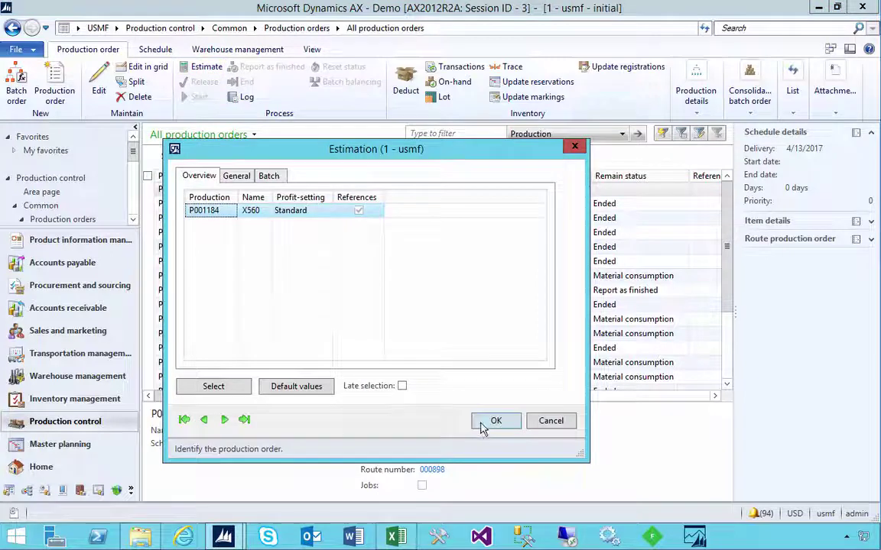
left_click(483, 422)
left_click(149, 49)
left_click(31, 76)
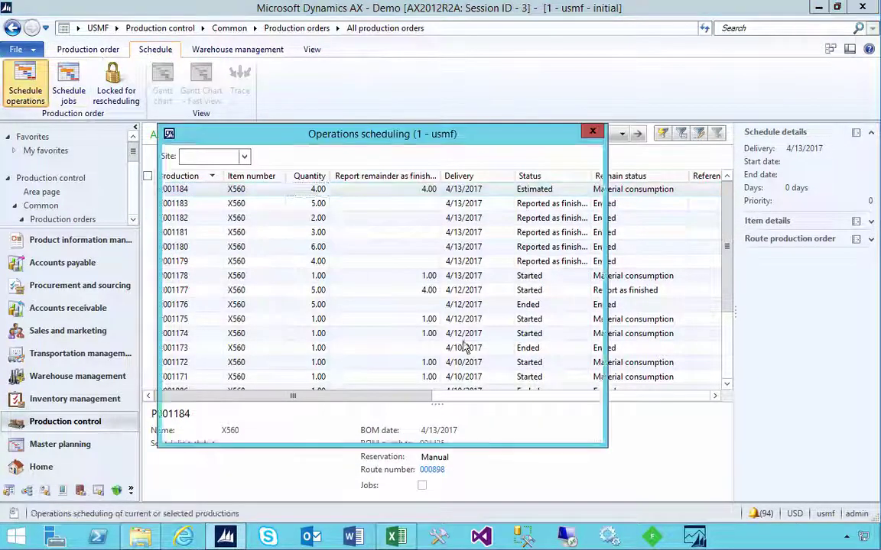
left_click(90, 49)
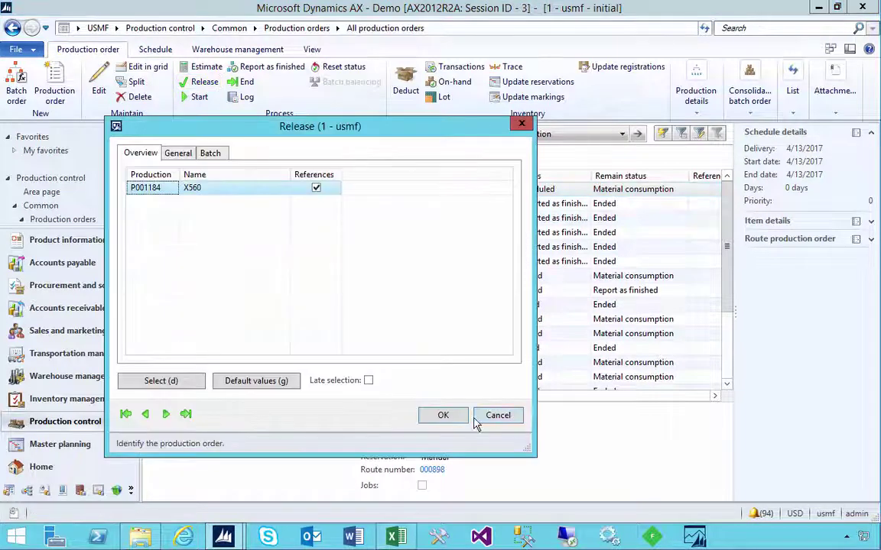
- Release the 4-unit X560 production order and start a quantity of 1 with the route and picking list end-marked
left_click(445, 416)
left_click(199, 97)
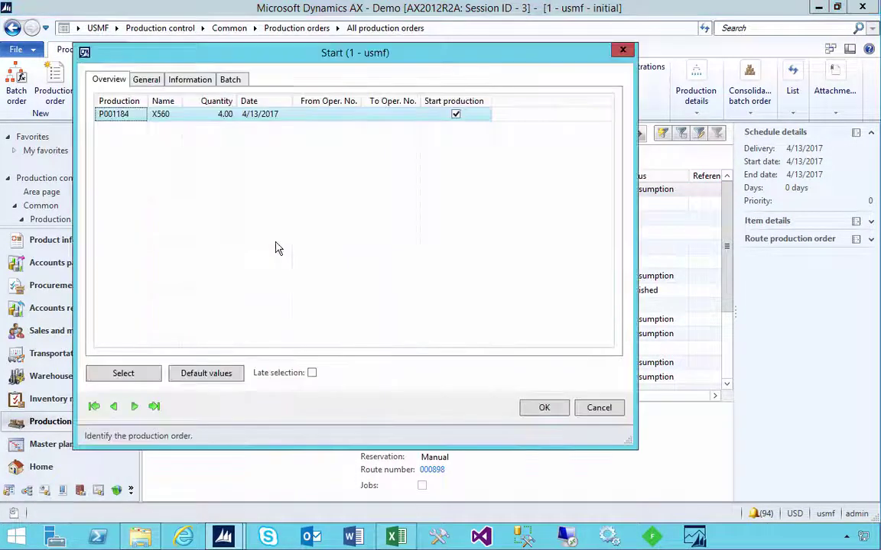
left_click(147, 80)
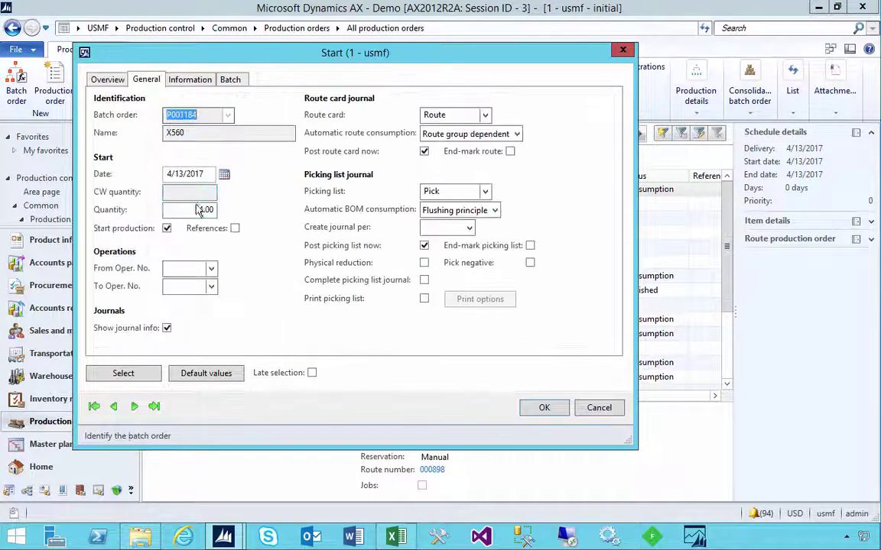
left_click(199, 210)
key("Tab")
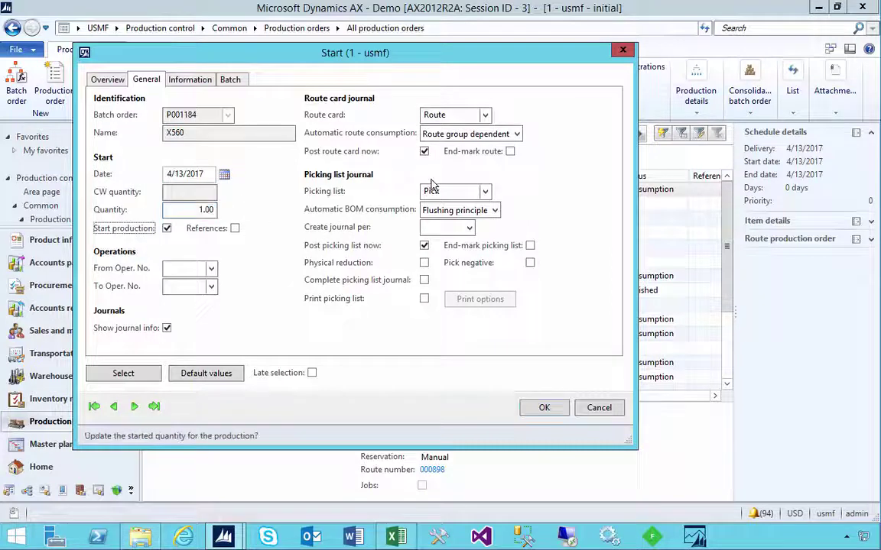
left_click(510, 151)
left_click(530, 245)
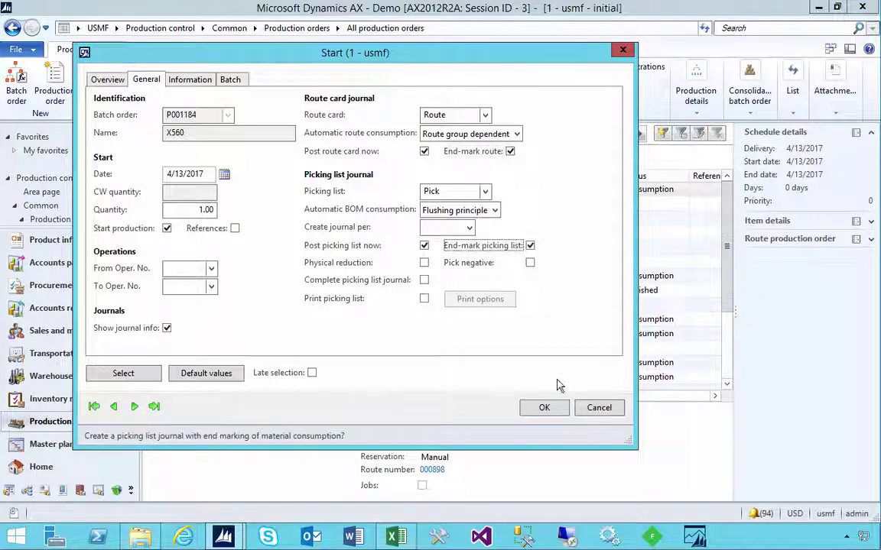
left_click(544, 408)
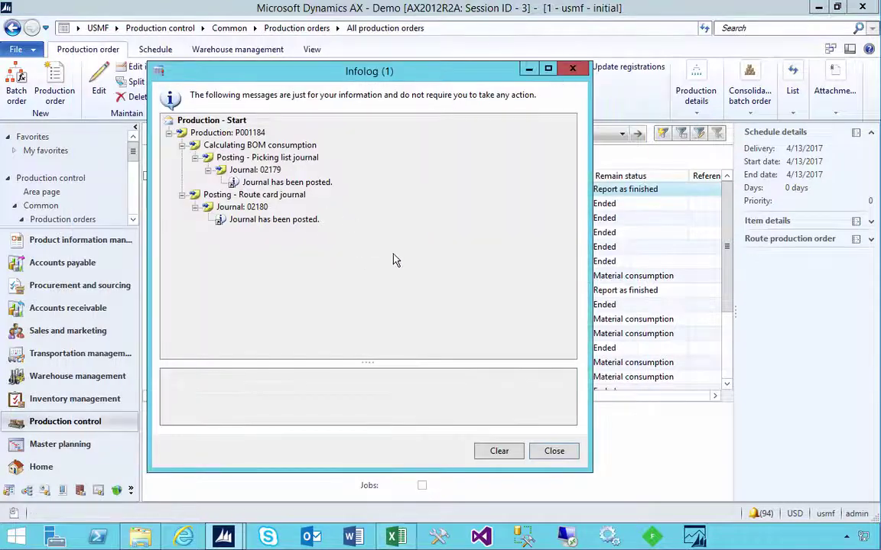
left_click(554, 451)
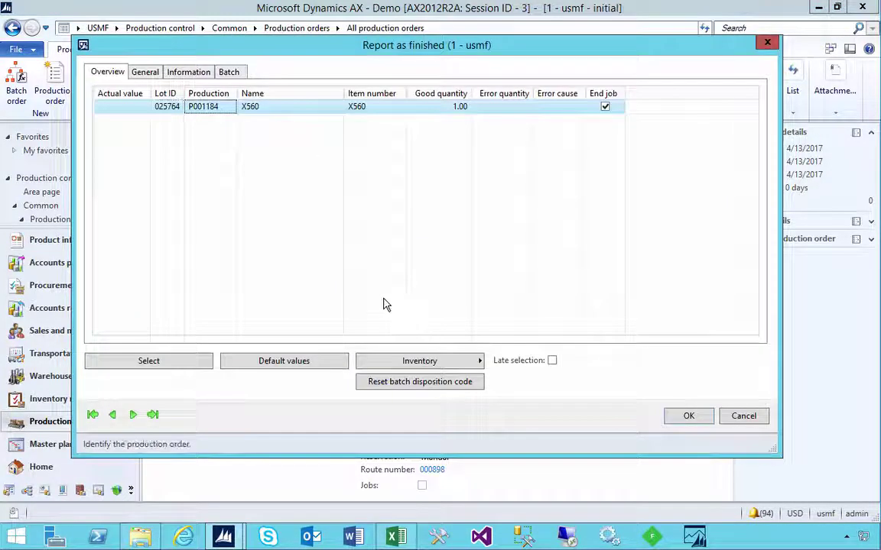
- Try to report the 4-unit X560 order as finished with a good quantity of 1 and End job disabled
left_click(156, 74)
left_click(237, 215)
left_click(466, 279)
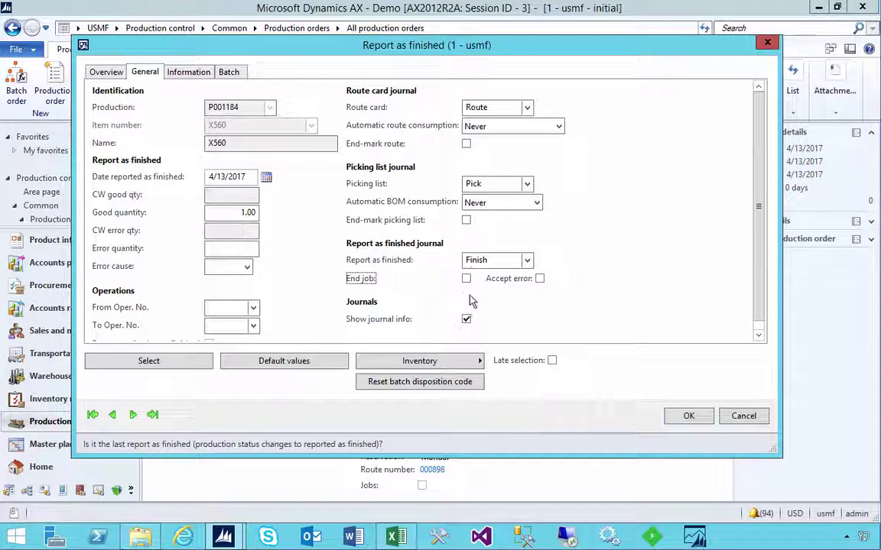
left_click(689, 416)
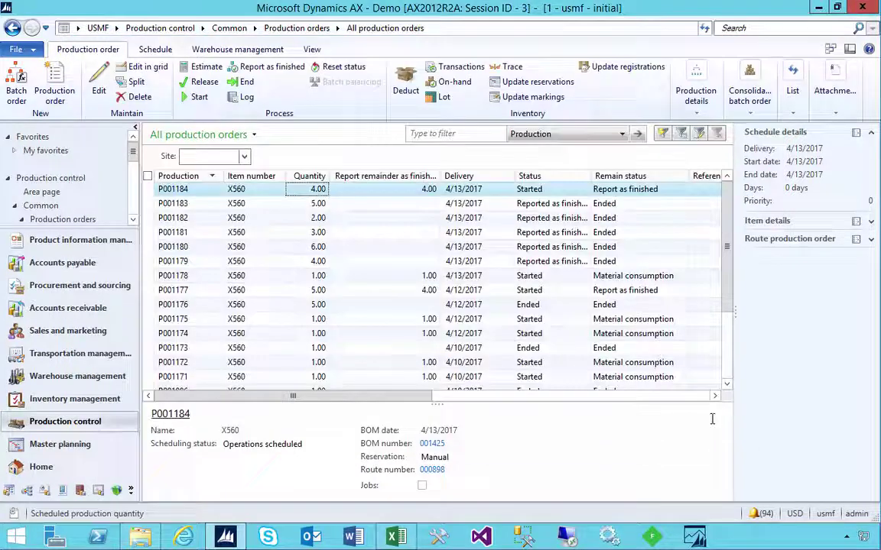
- Report a good quantity of 1 as finished on the 4-unit X560 order without ending the job, and check its report remainder
left_click(260, 68)
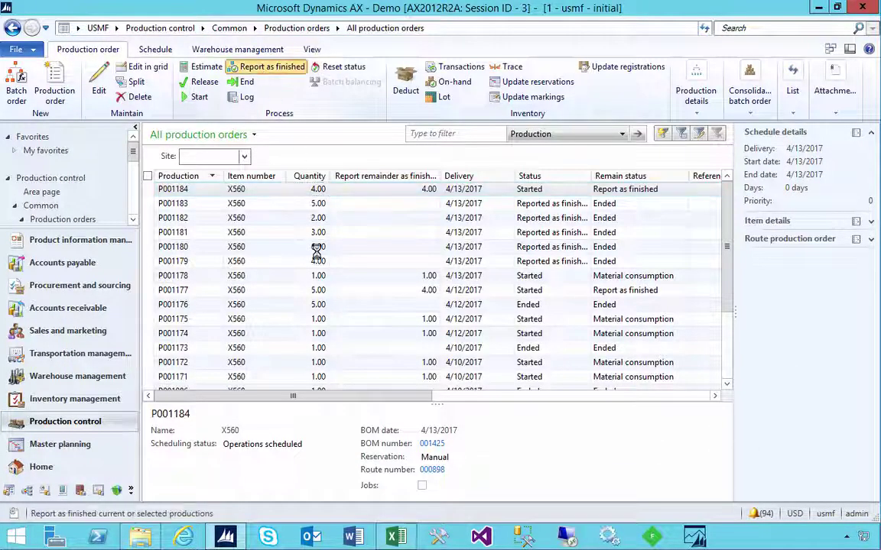
left_click(144, 72)
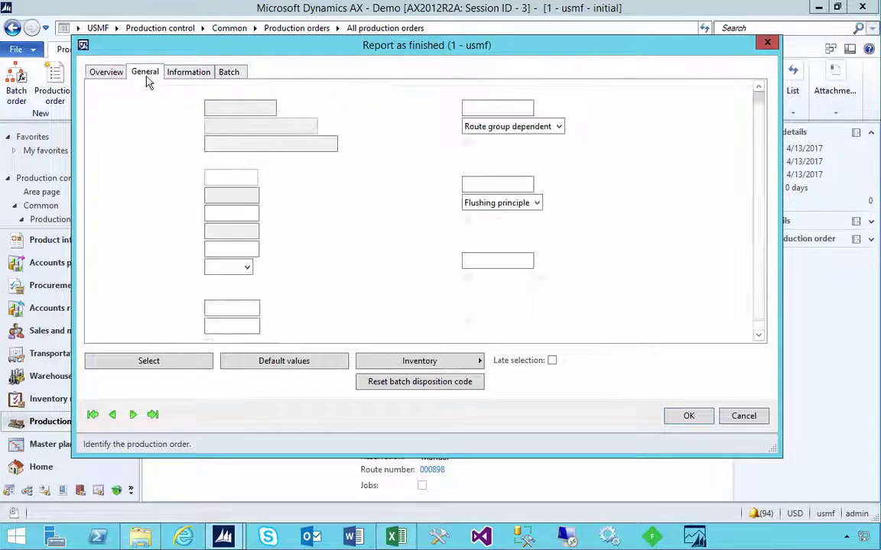
left_click(465, 278)
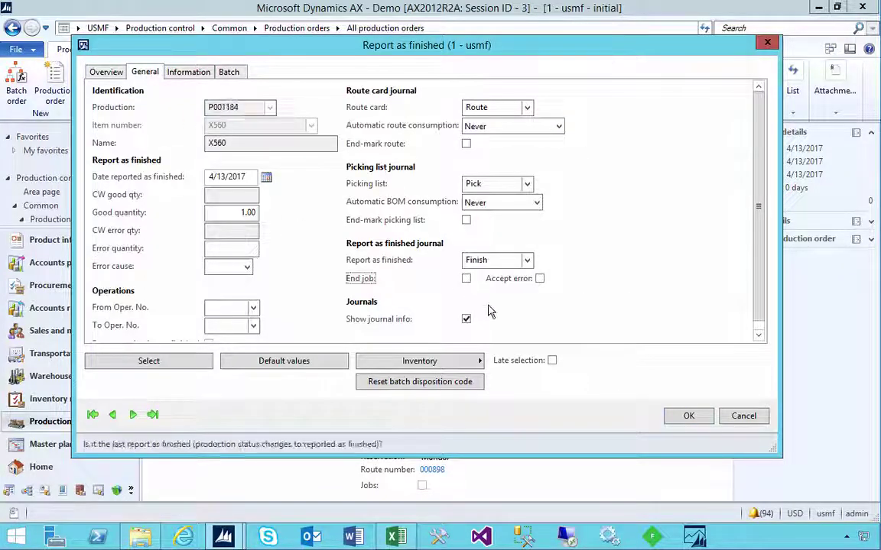
left_click(688, 417)
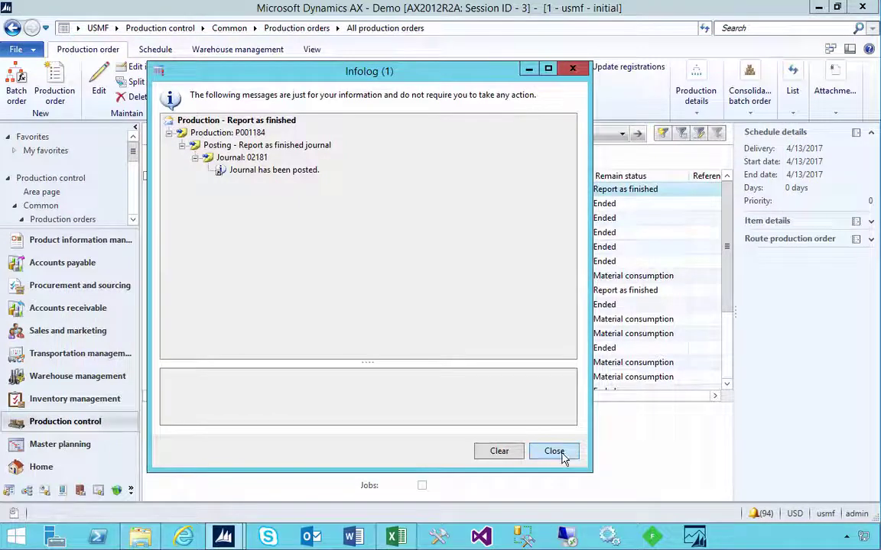
left_click(554, 450)
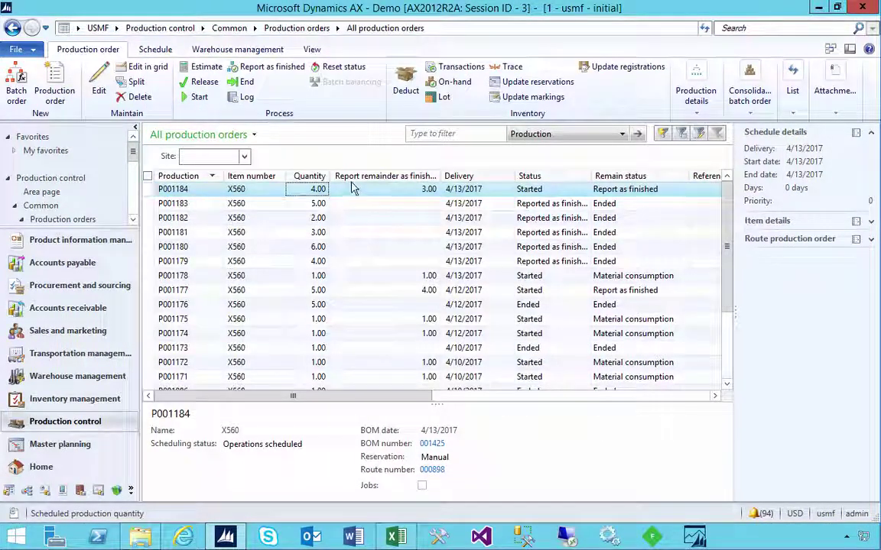
left_click(419, 193)
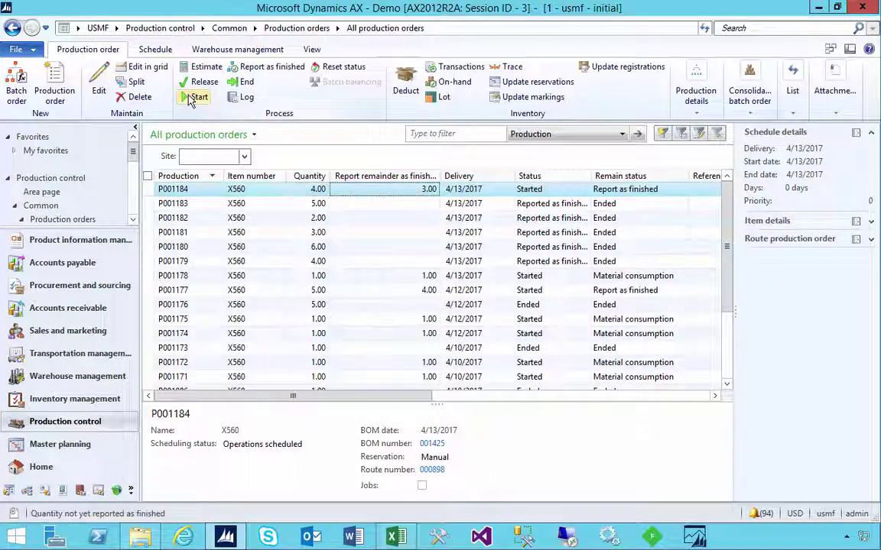
- Start the remaining quantity of 3 on the 4-unit X560 order with the route and picking list end-marked
left_click(237, 203)
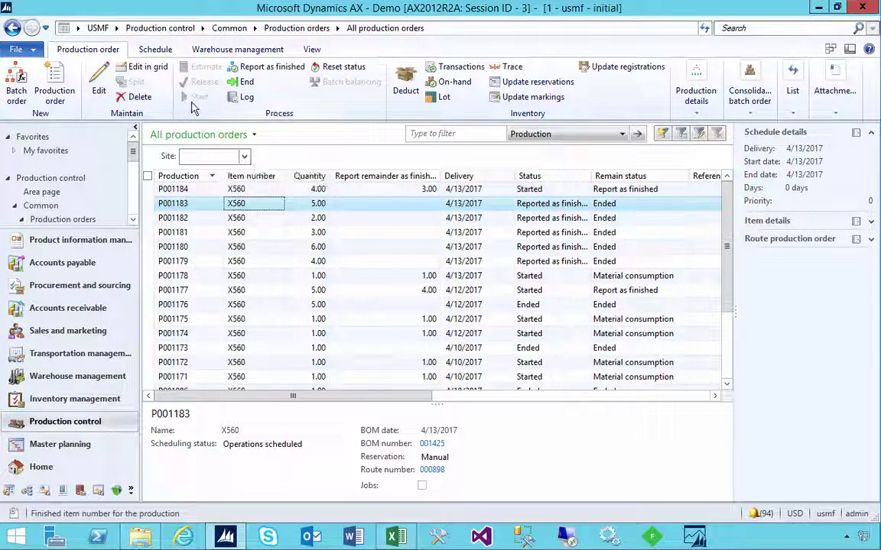
left_click(237, 188)
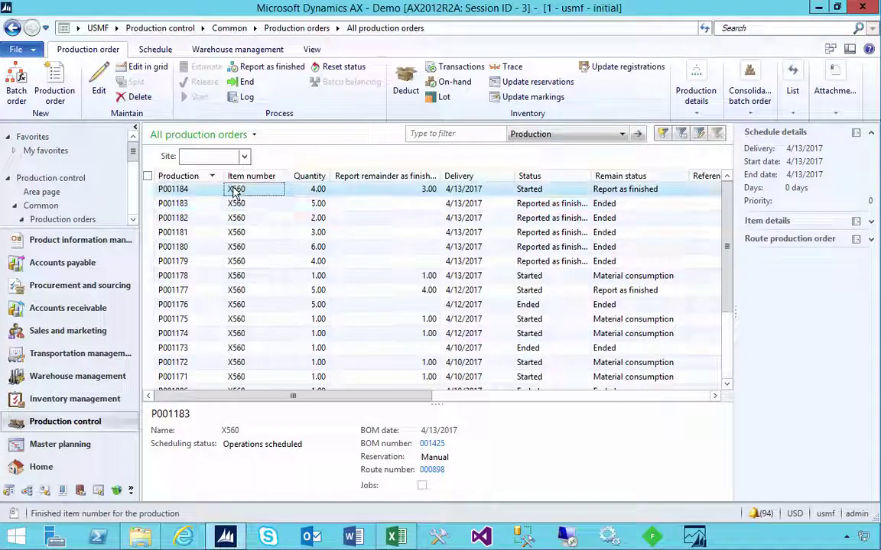
left_click(197, 97)
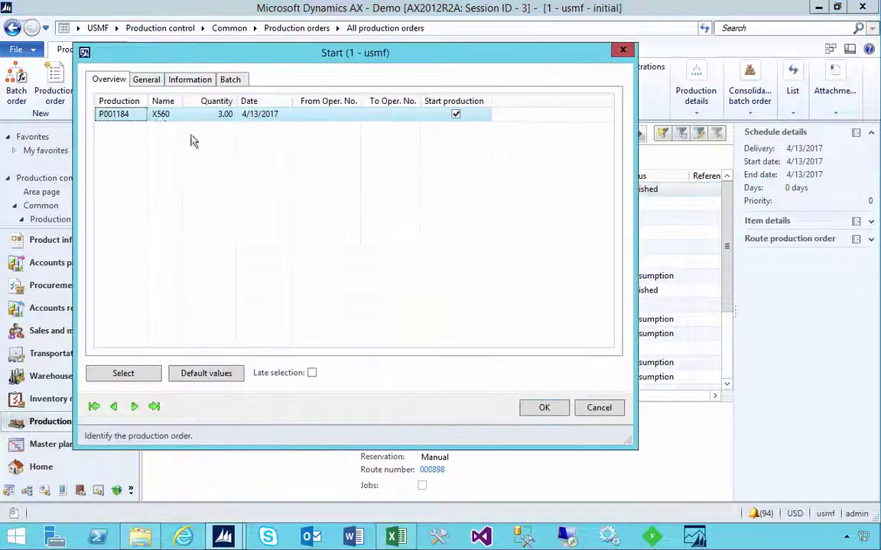
left_click(143, 80)
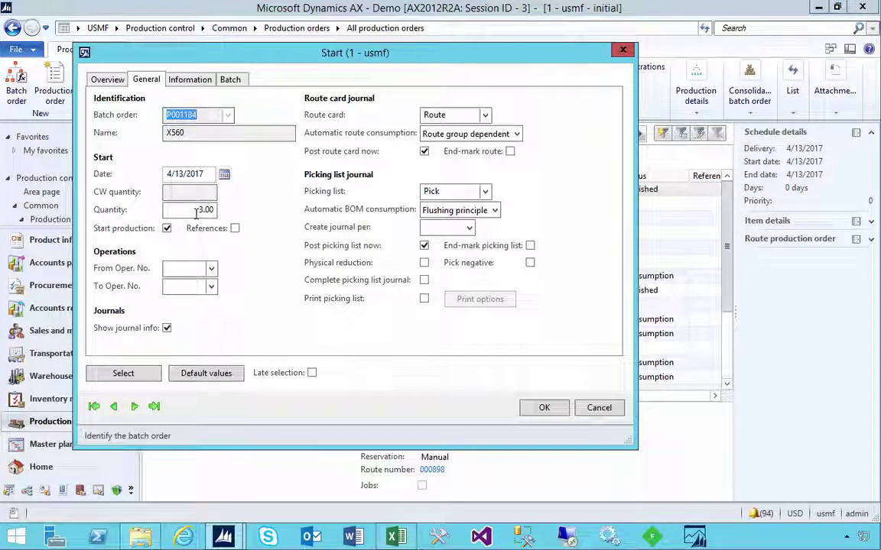
left_click(194, 210)
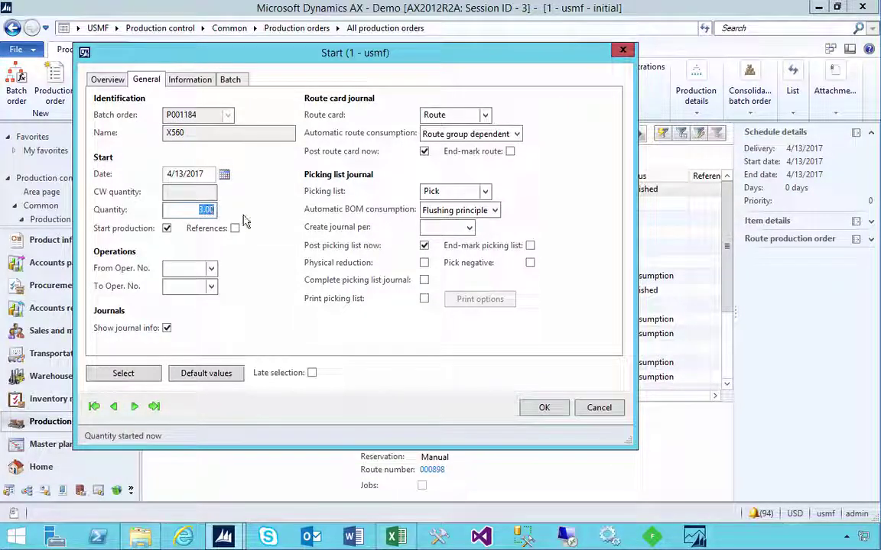
left_click(510, 151)
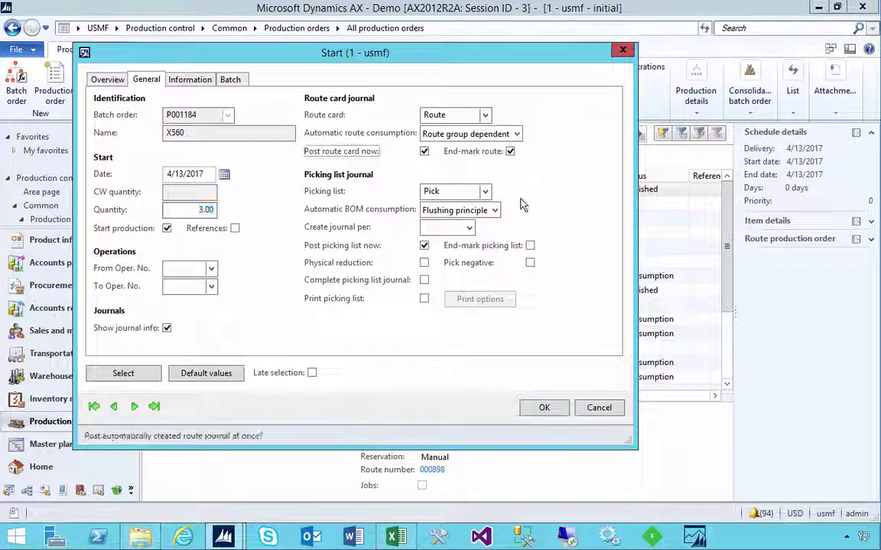
left_click(530, 246)
left_click(545, 409)
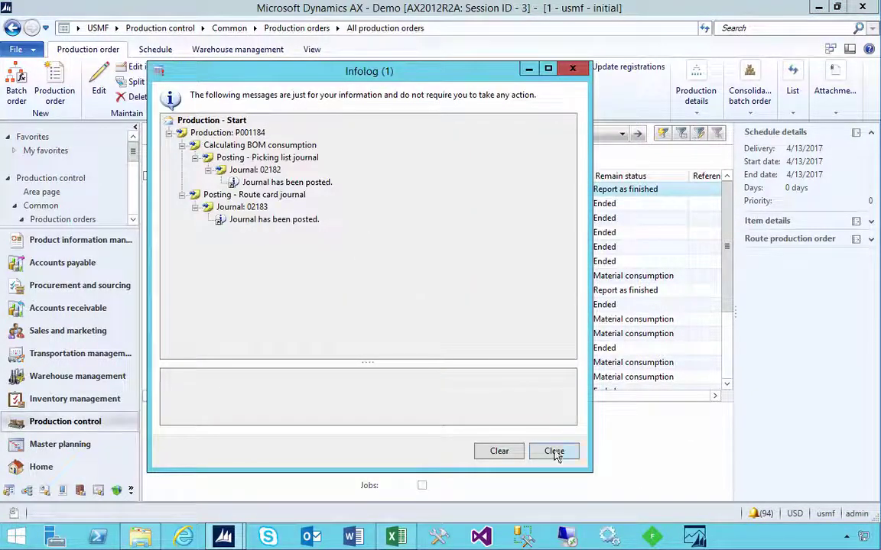
left_click(555, 451)
- Report the remaining good quantity of 3 as finished on the 4-unit X560 order with End job enabled
left_click(263, 67)
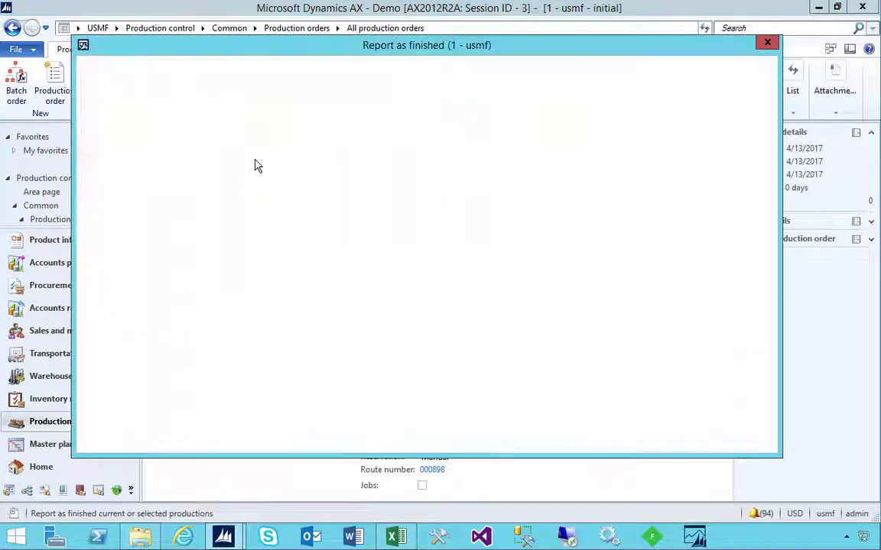
left_click(144, 73)
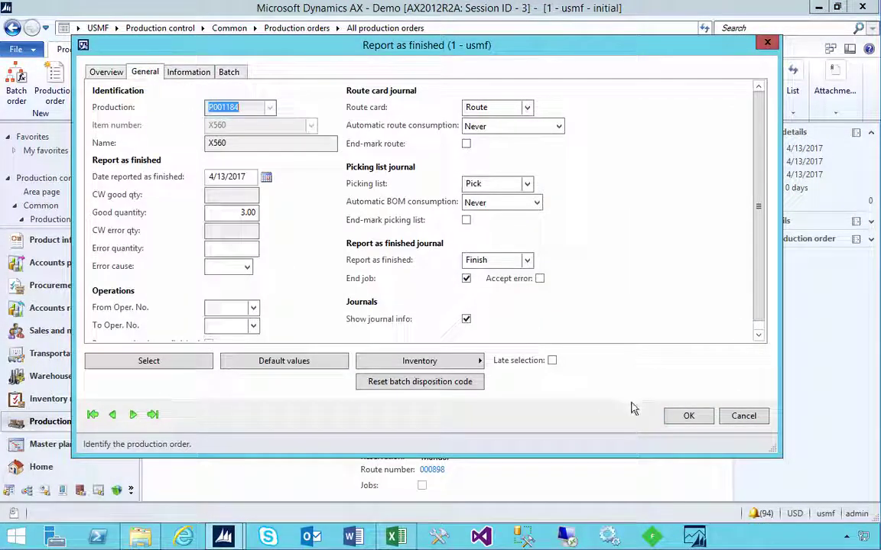
left_click(684, 415)
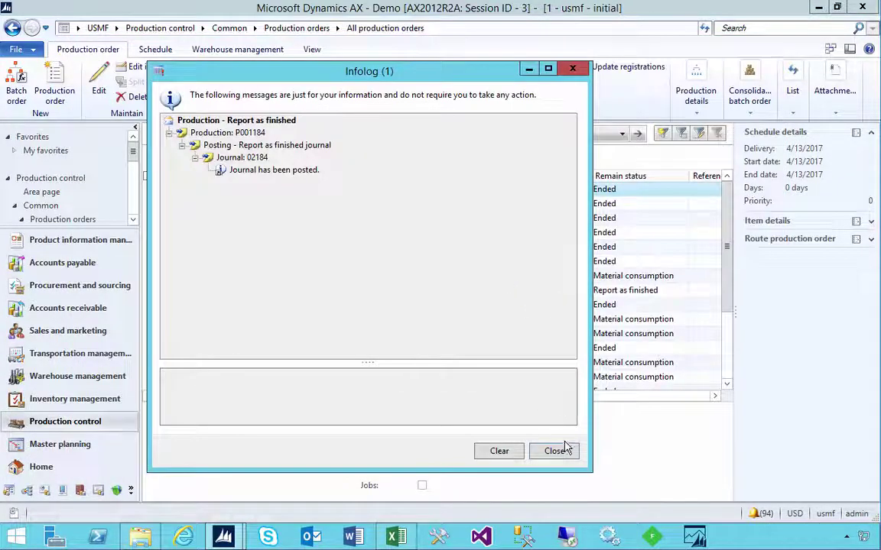
left_click(556, 450)
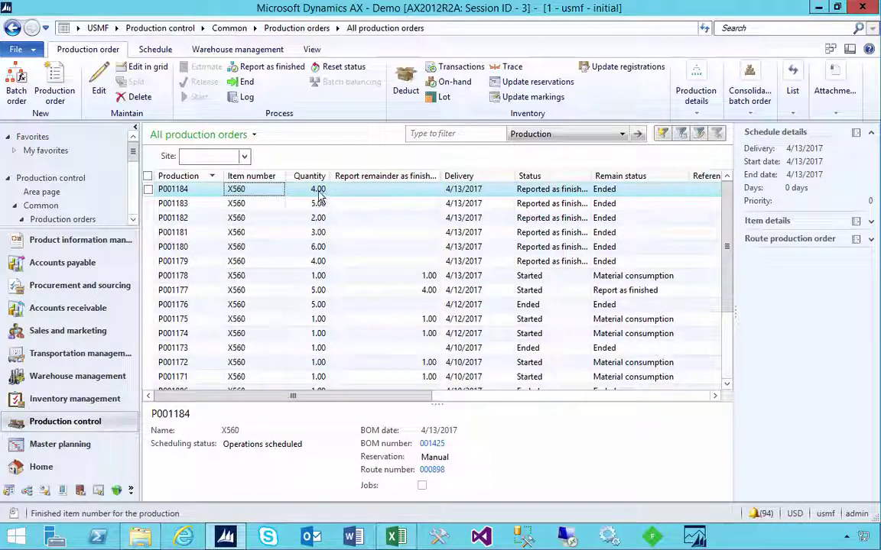
- Review the received quantities in the inventory transactions of the finished 4-unit X560 order
left_click(458, 67)
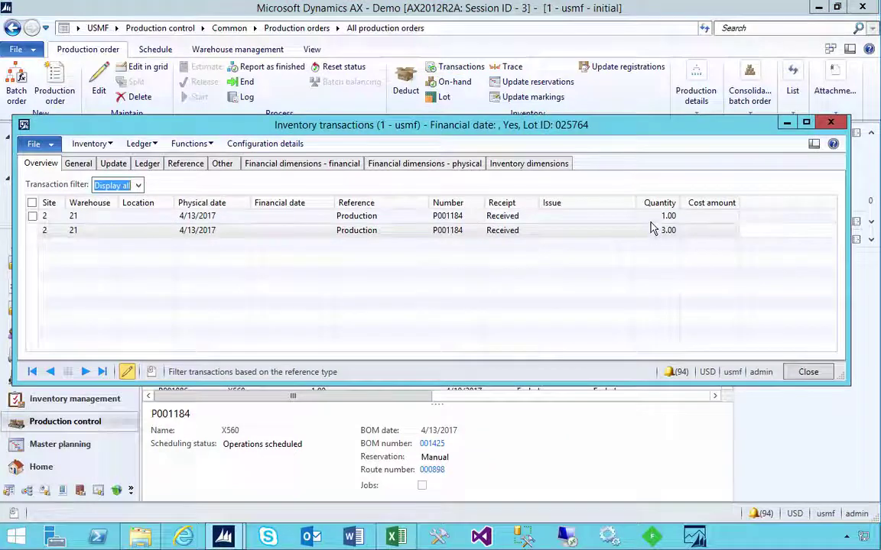
left_click(654, 220)
left_click(667, 230)
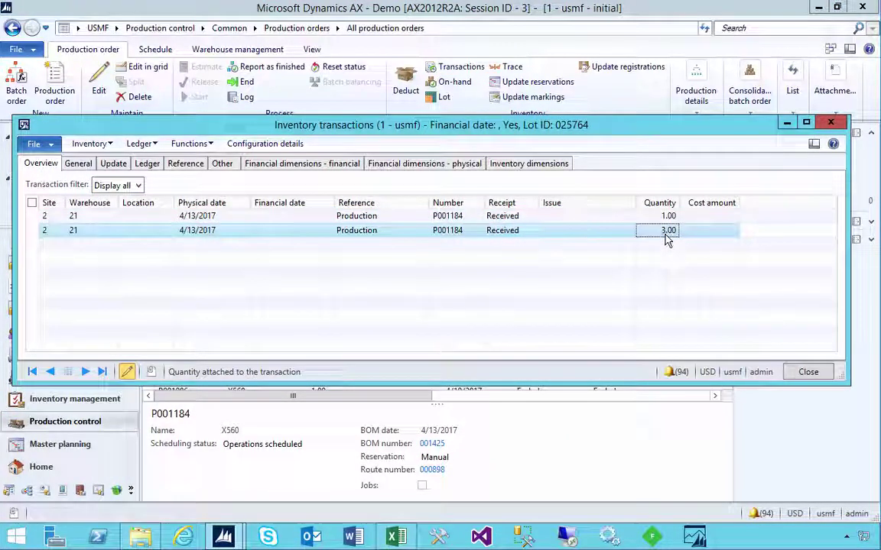
left_click(830, 122)
- Reset the status of the finished 5-unit X560 order to Started and check its report remainder
left_click(301, 208)
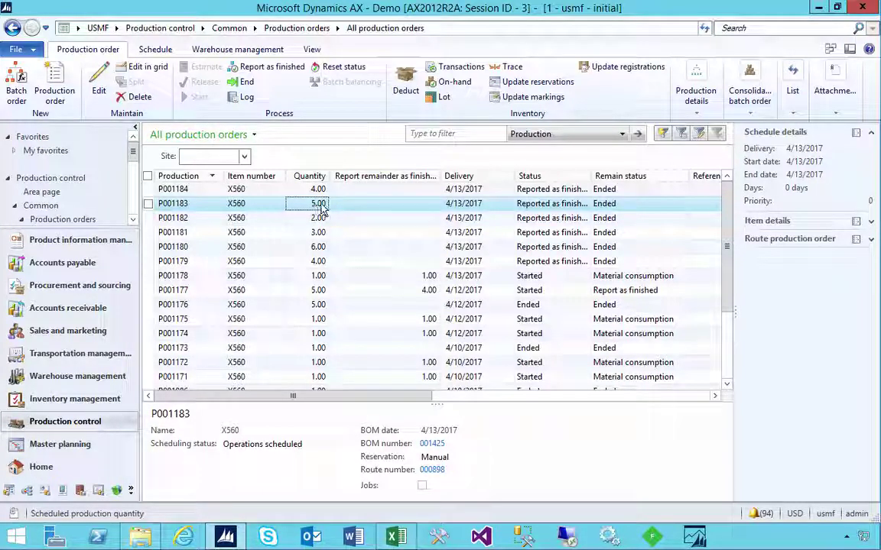
left_click(353, 73)
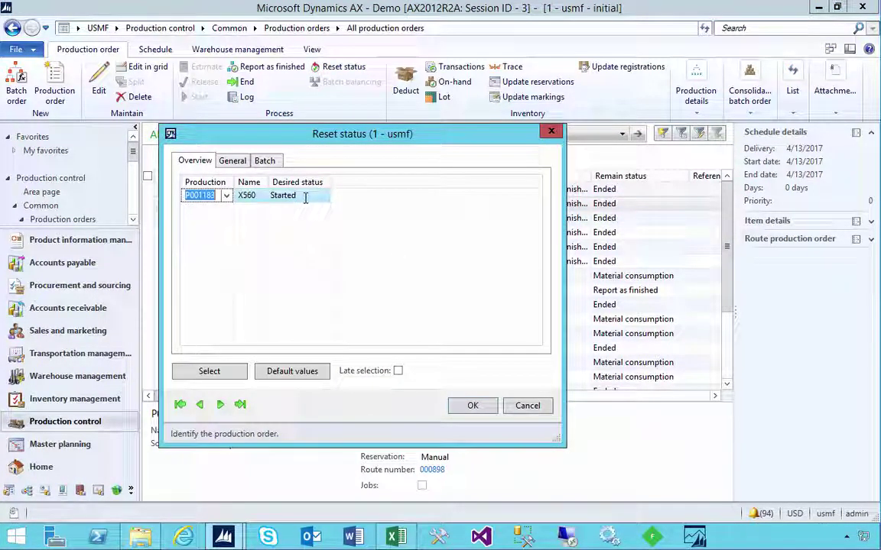
left_click(472, 405)
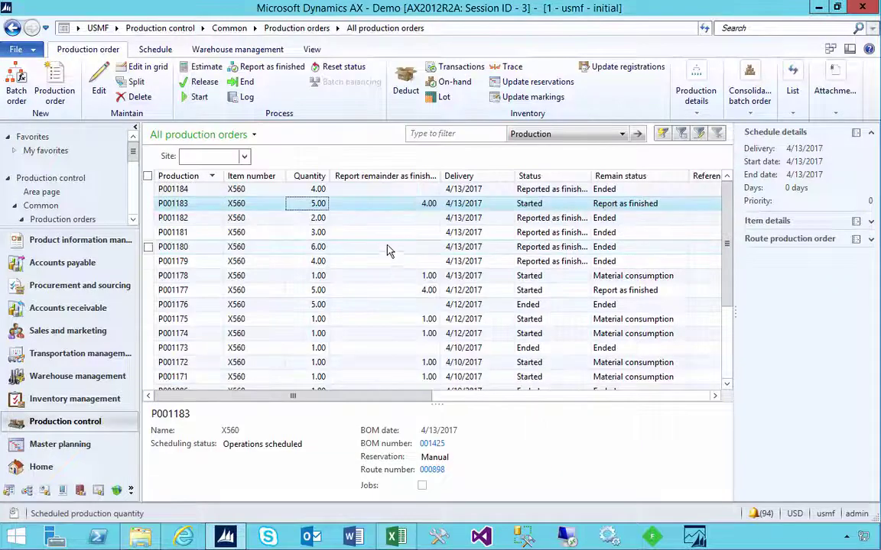
left_click(359, 208)
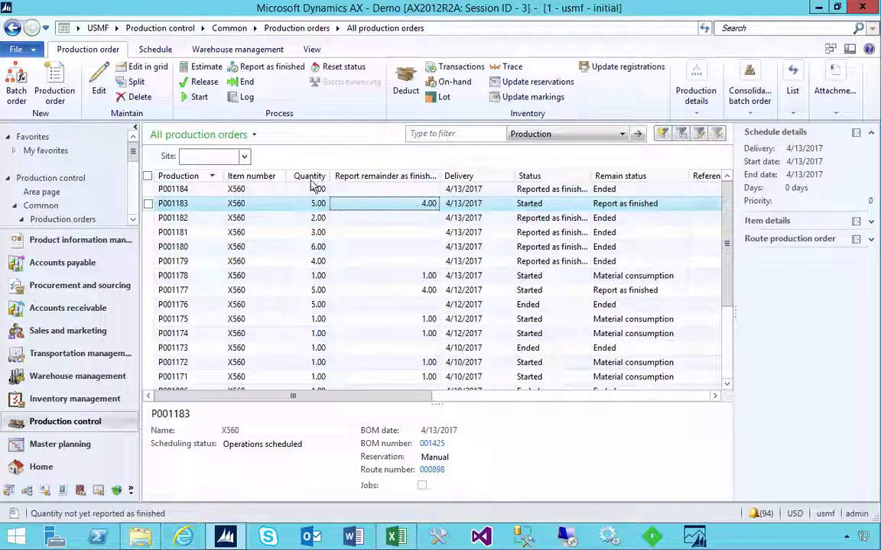
- Start the remaining quantity of 4 on the 5-unit X560 order with the route and picking list end-marked
left_click(195, 104)
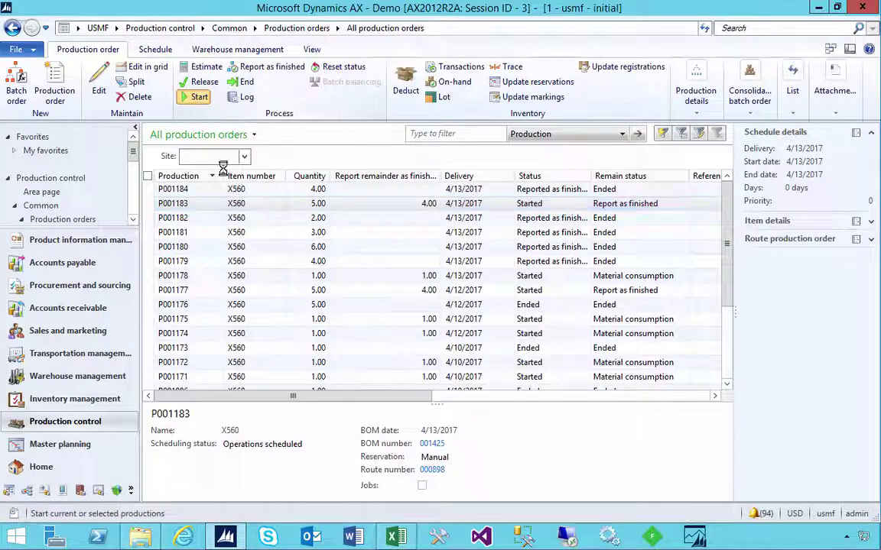
left_click(152, 81)
left_click(200, 210)
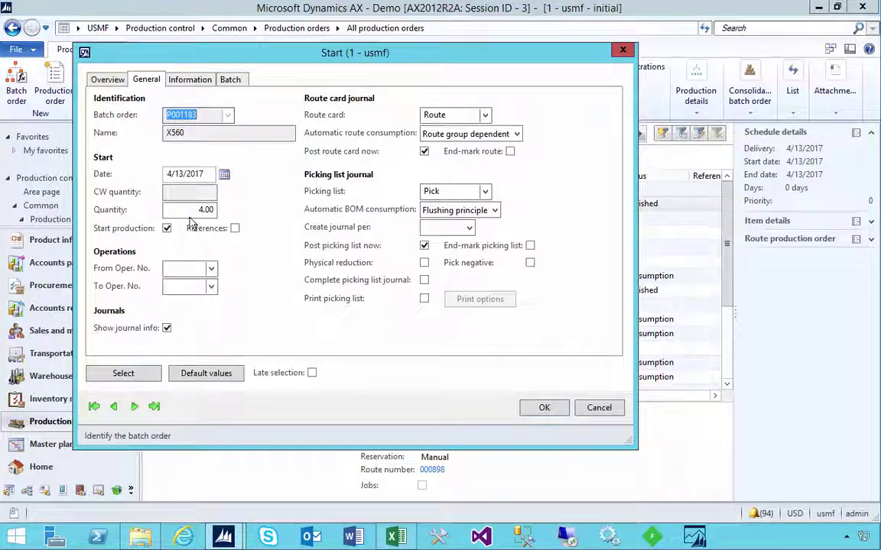
left_click(510, 151)
left_click(528, 247)
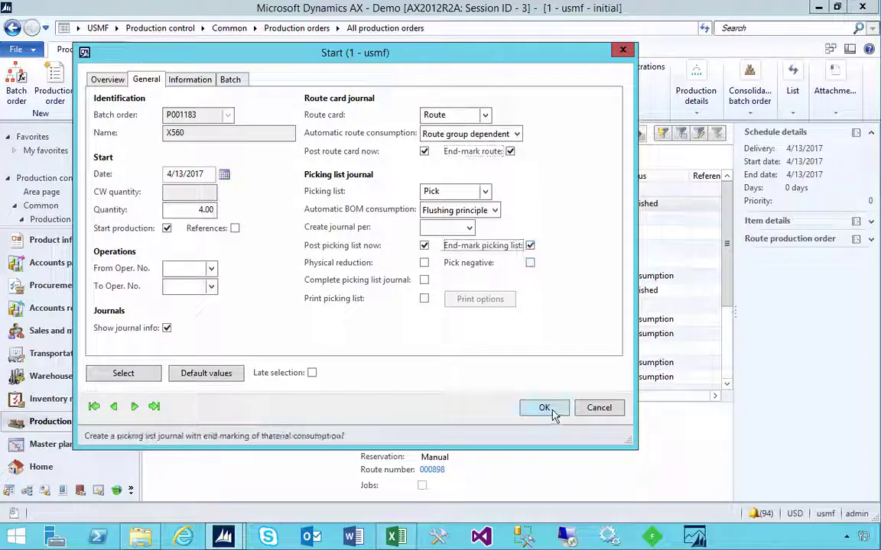
left_click(552, 412)
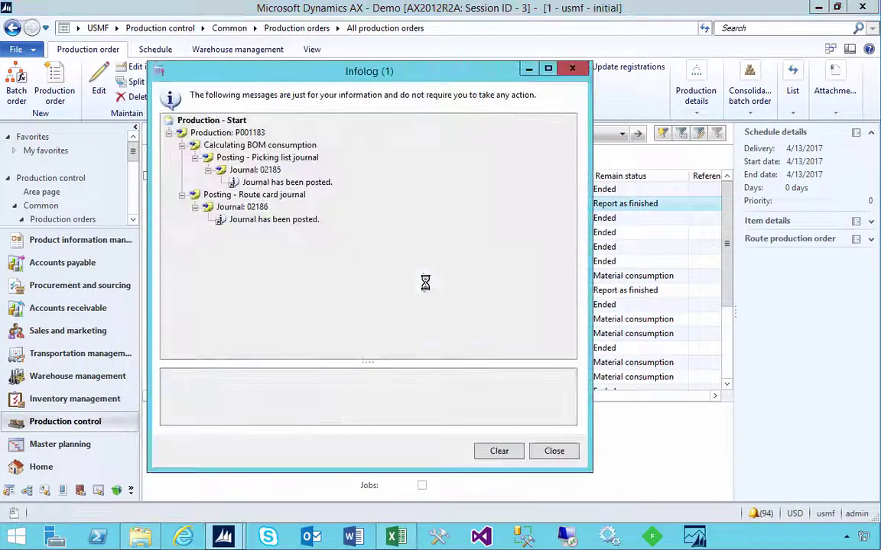
- Report the remaining good quantity of 4 as finished on the 5-unit X560 order with End job enabled
left_click(554, 451)
left_click(269, 67)
left_click(146, 72)
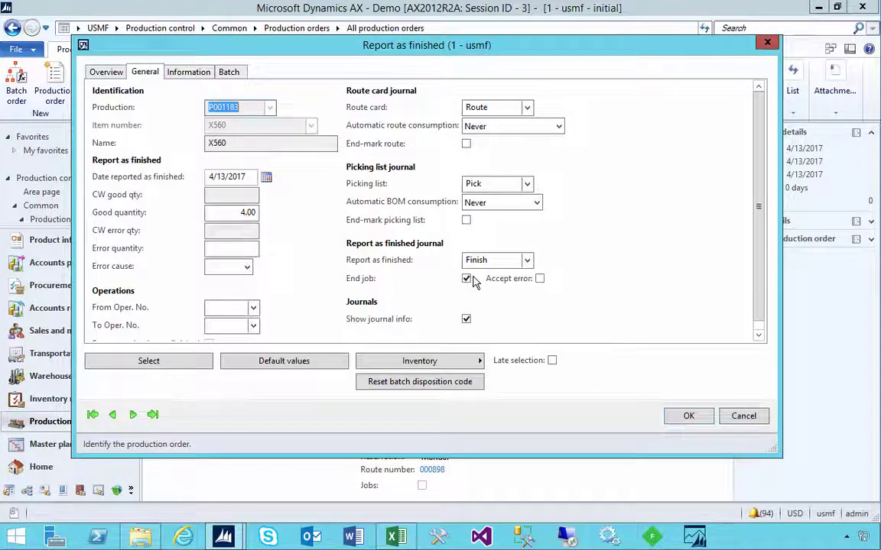
left_click(237, 213)
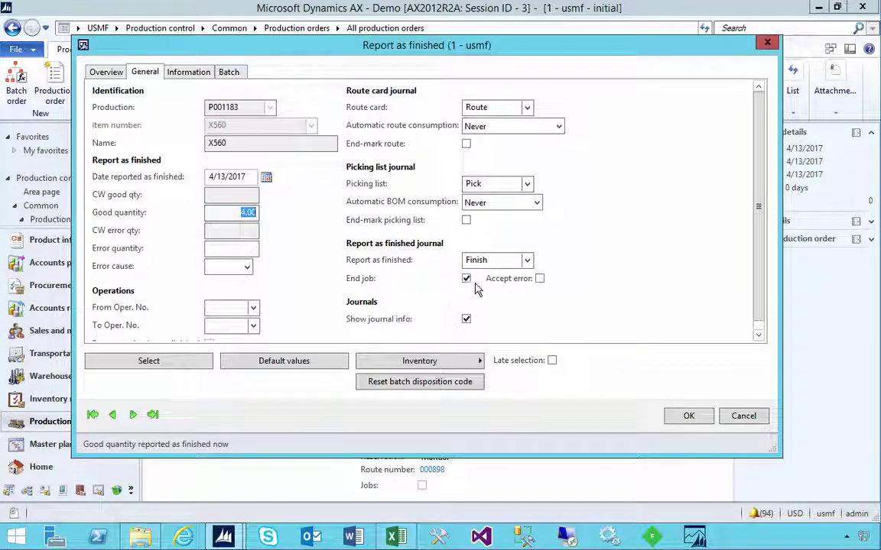
left_click(690, 416)
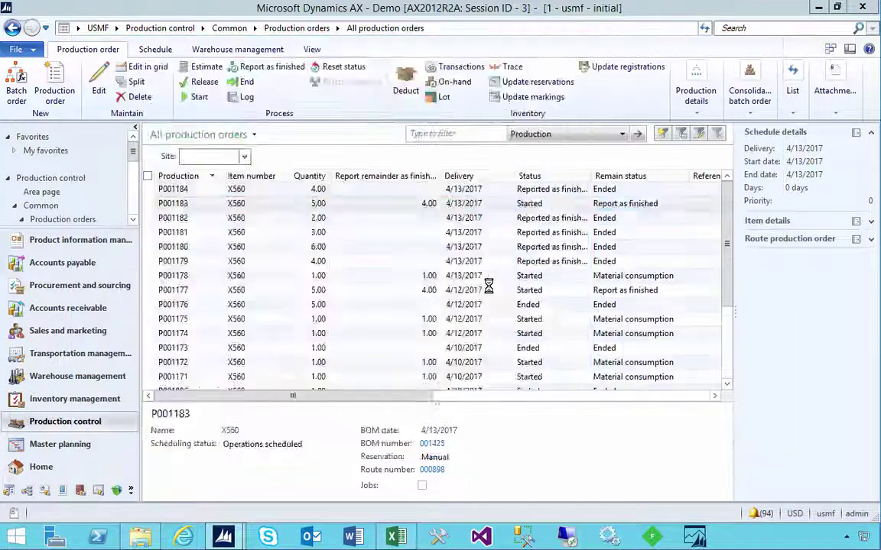
left_click(555, 451)
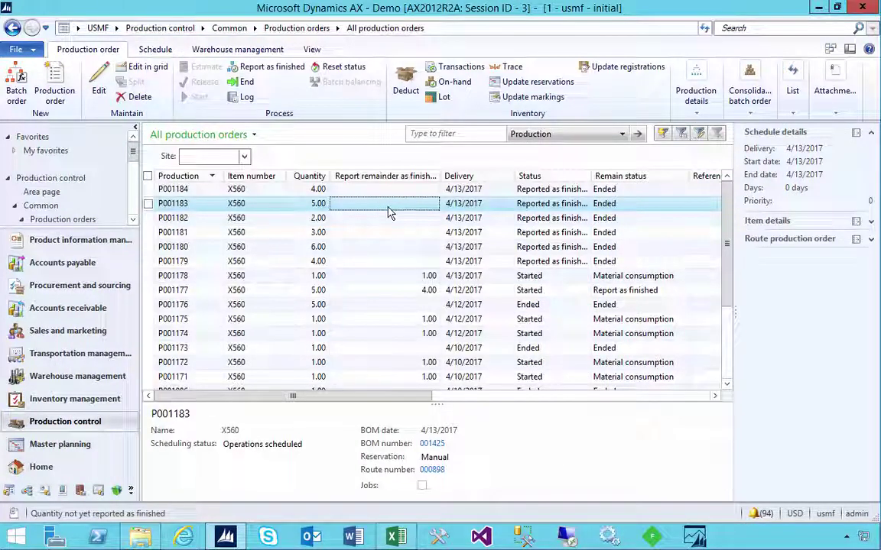
- Review the received quantities in the inventory transactions of the finished 5-unit X560 order
left_click(457, 67)
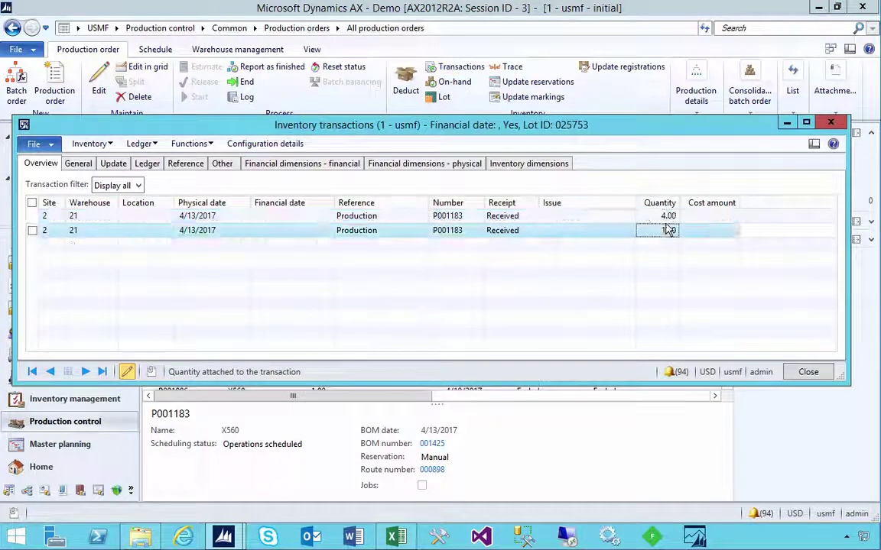
left_click(668, 231)
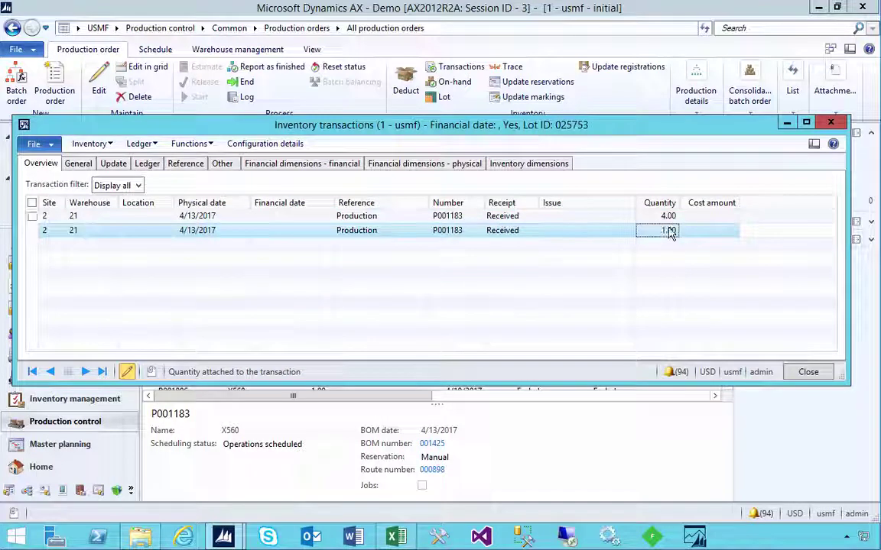
left_click(830, 123)
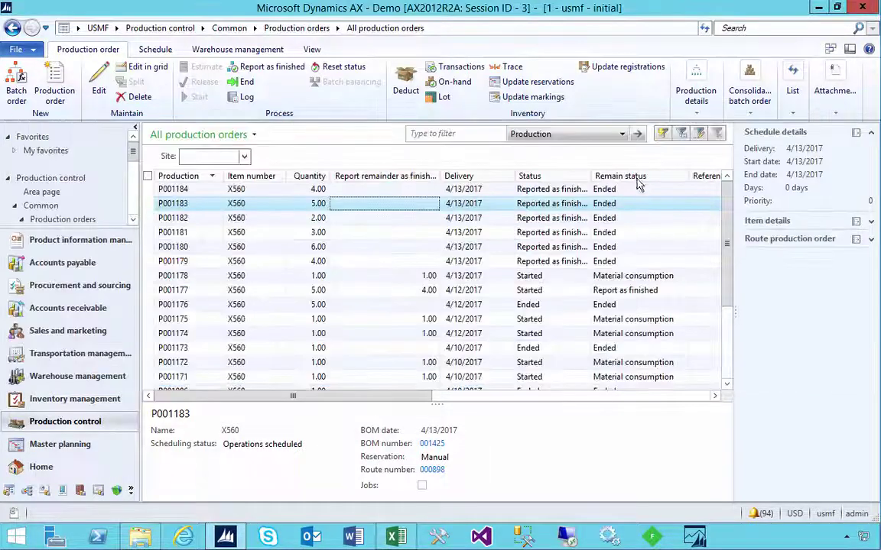
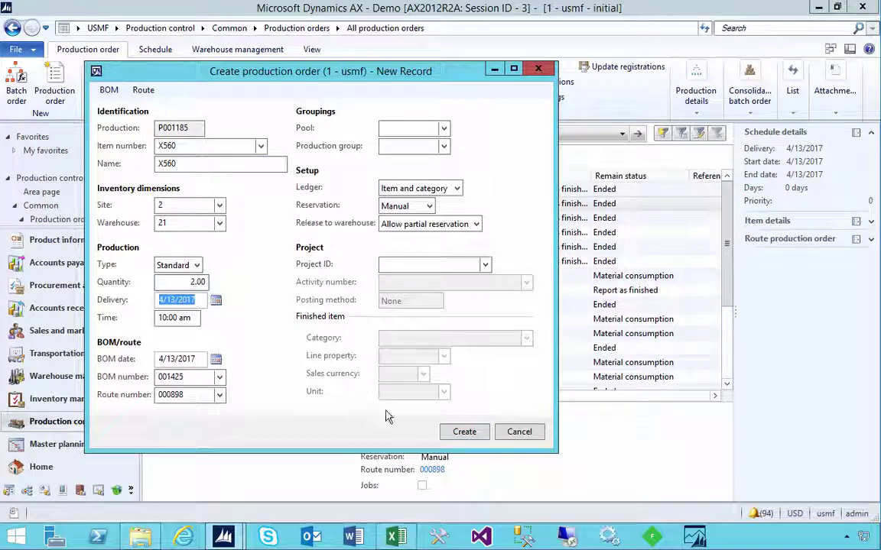
- Create a standard production order for 2 units of X560 at site 2, warehouse 21, and estimate it
left_click(464, 431)
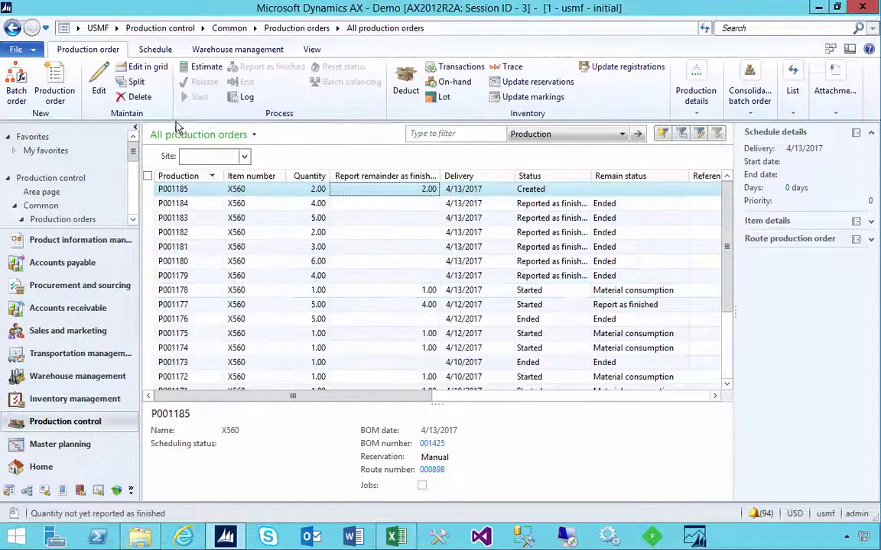
left_click(203, 66)
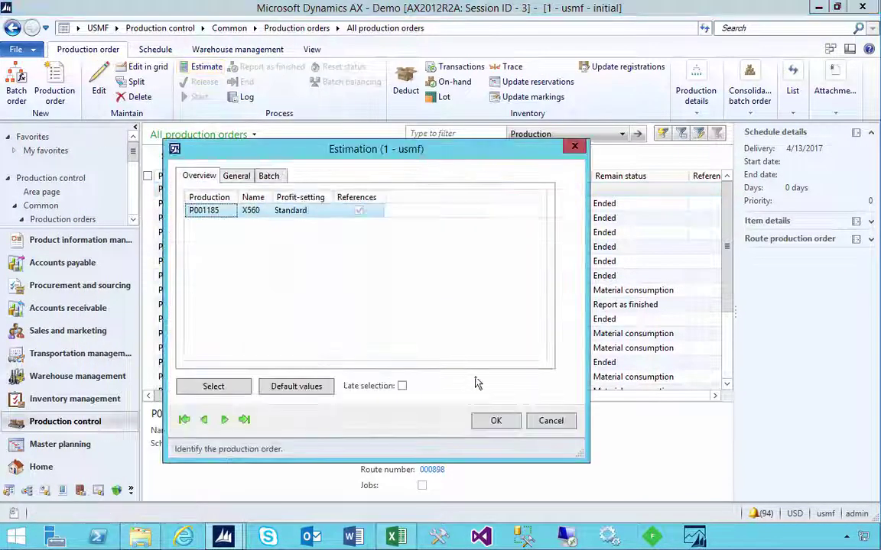
left_click(496, 420)
- Run operations scheduling on the 2-unit X560 order and release it
left_click(145, 49)
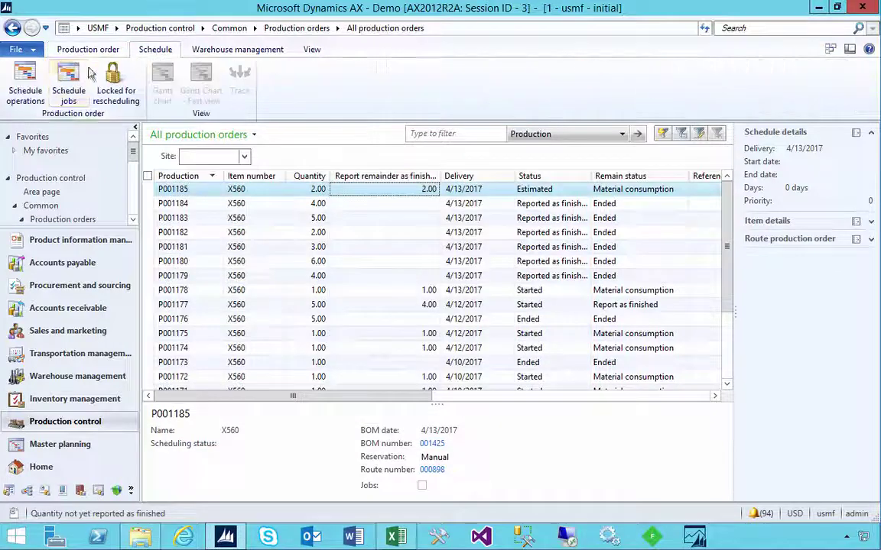
left_click(26, 76)
left_click(514, 405)
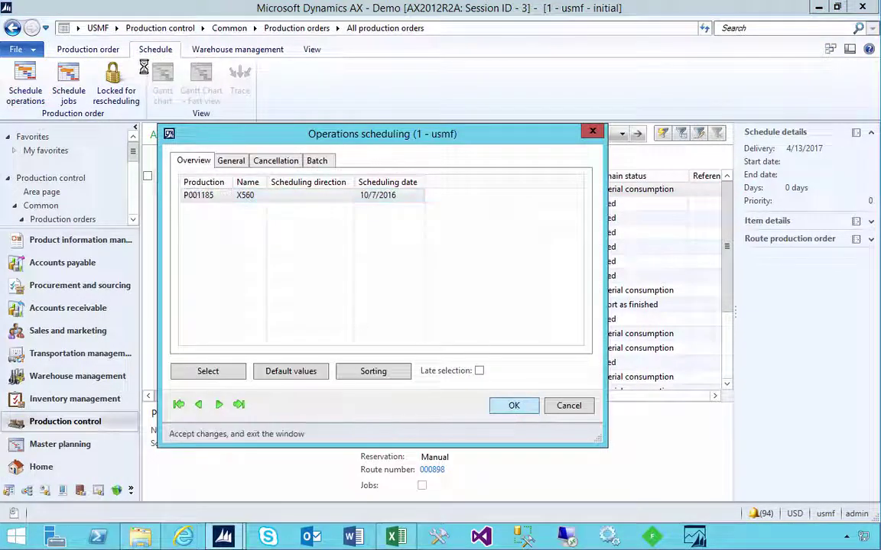
left_click(103, 52)
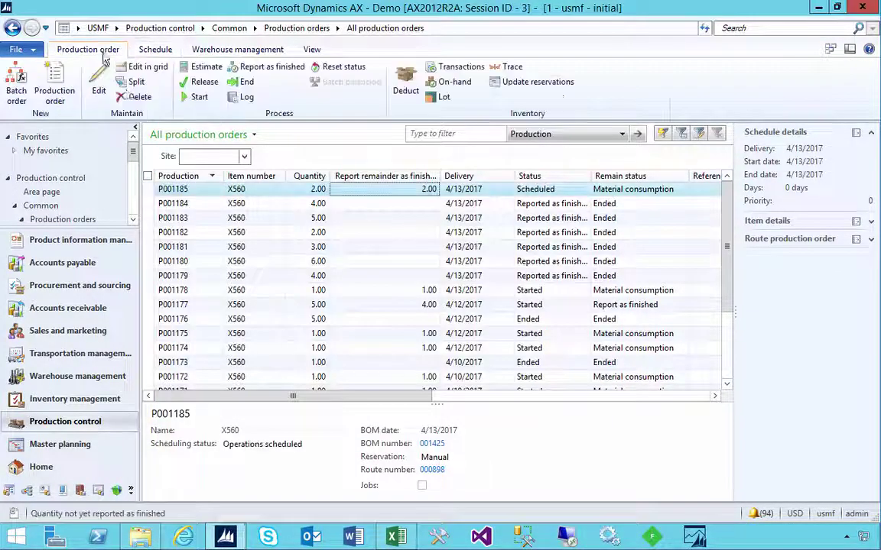
left_click(202, 83)
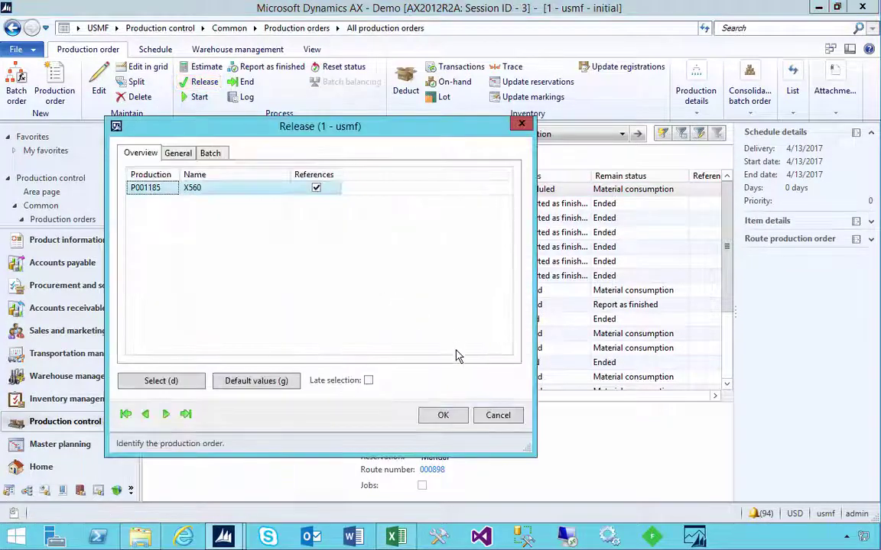
left_click(455, 417)
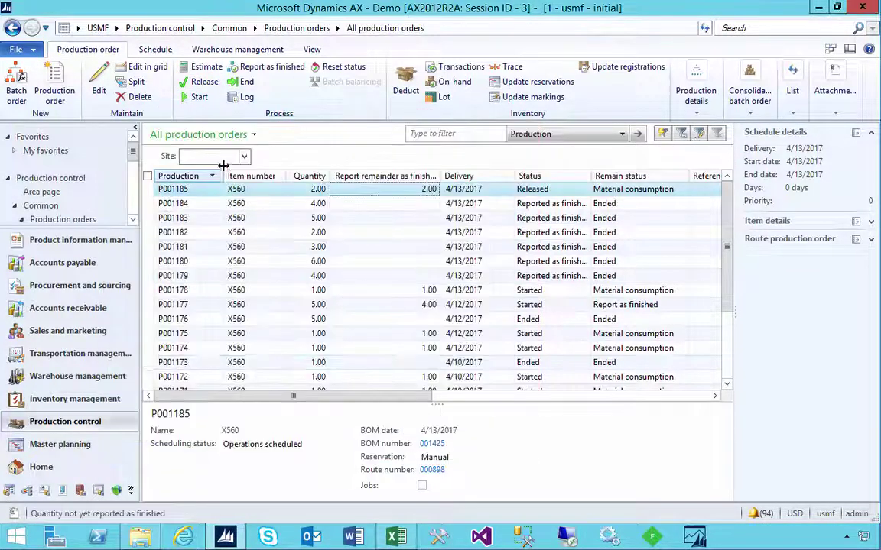
- Start a quantity of 1 on the 2-unit X560 order with the route and picking list end-marked
left_click(196, 97)
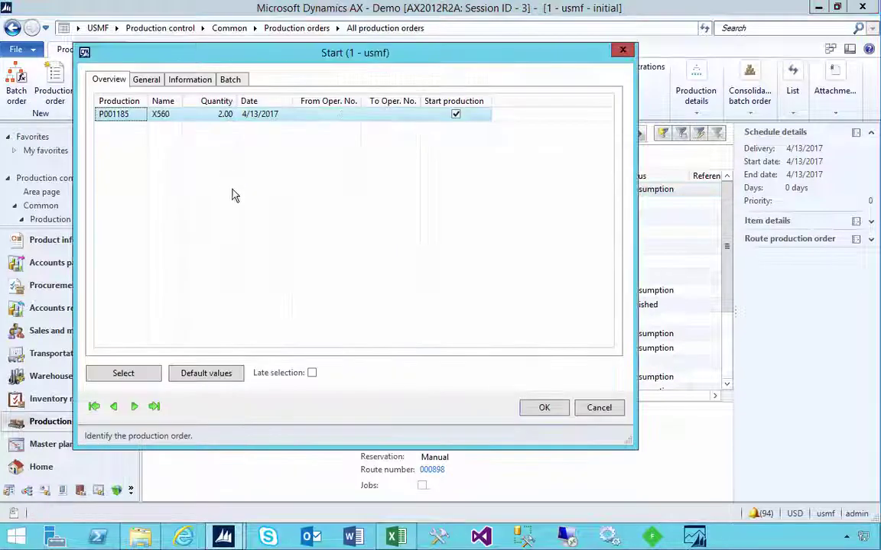
left_click(144, 80)
left_click(191, 209)
type("1")
key("Tab")
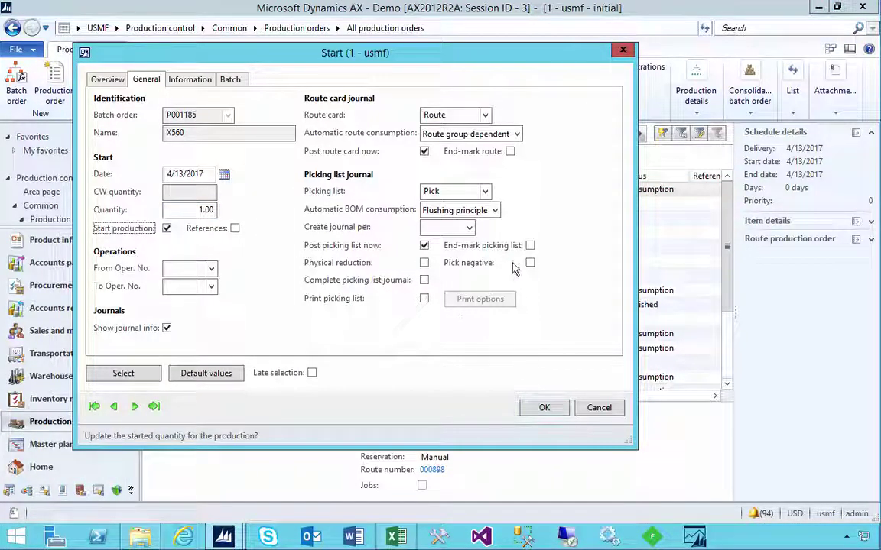
left_click(529, 245)
left_click(510, 151)
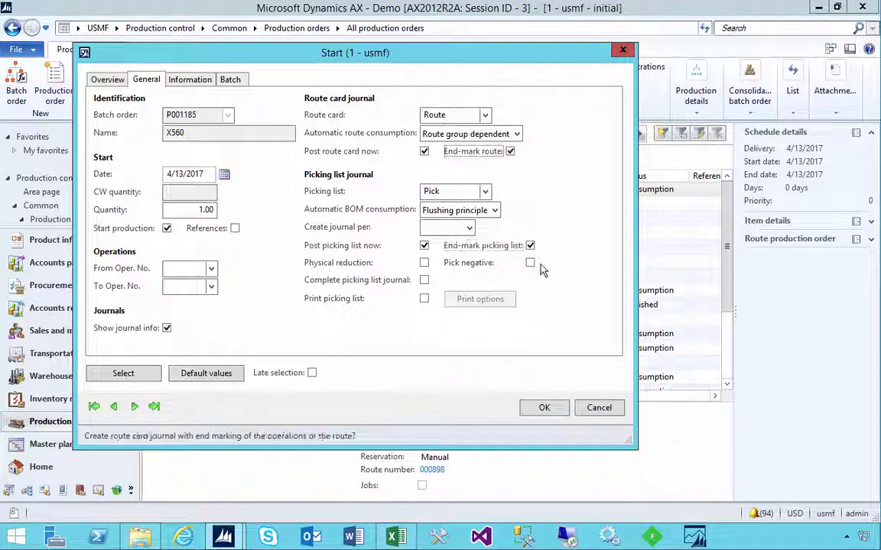
left_click(543, 409)
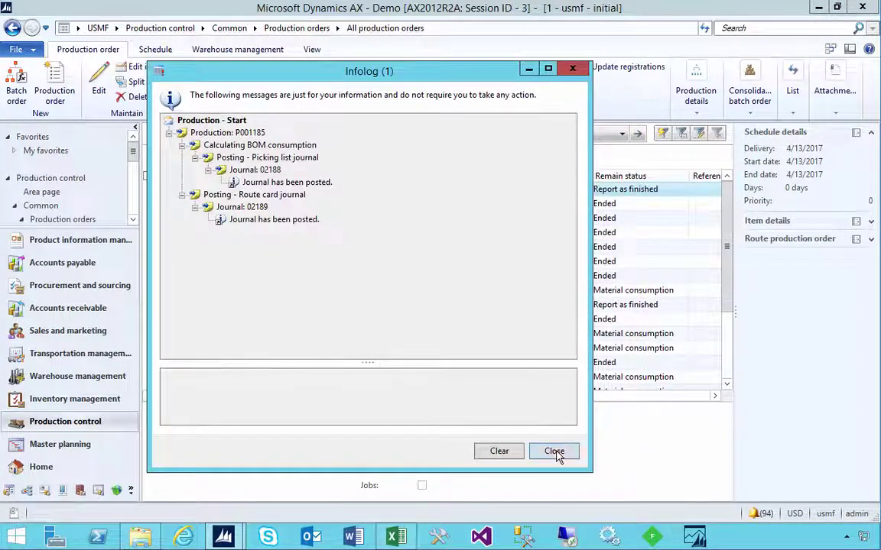
left_click(554, 451)
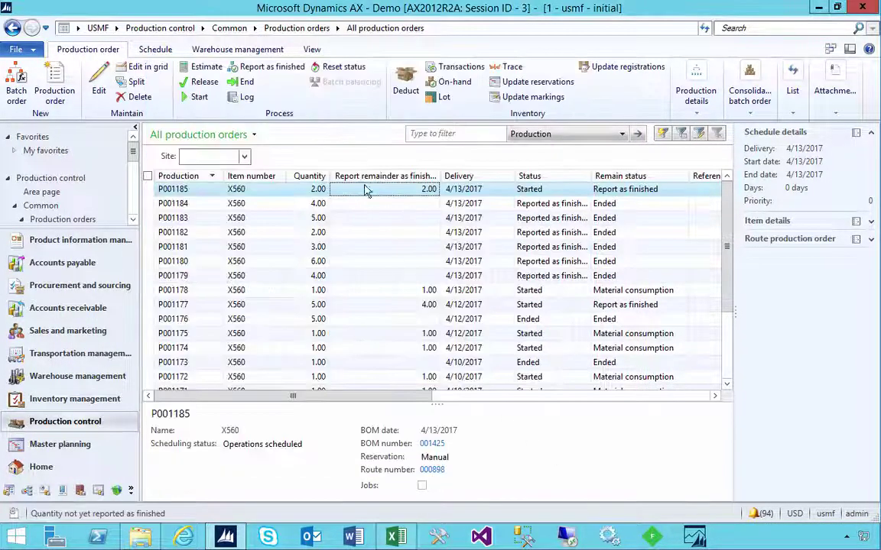
- Report a good quantity of 1 as finished on the 2-unit X560 order with End job enabled
left_click(267, 68)
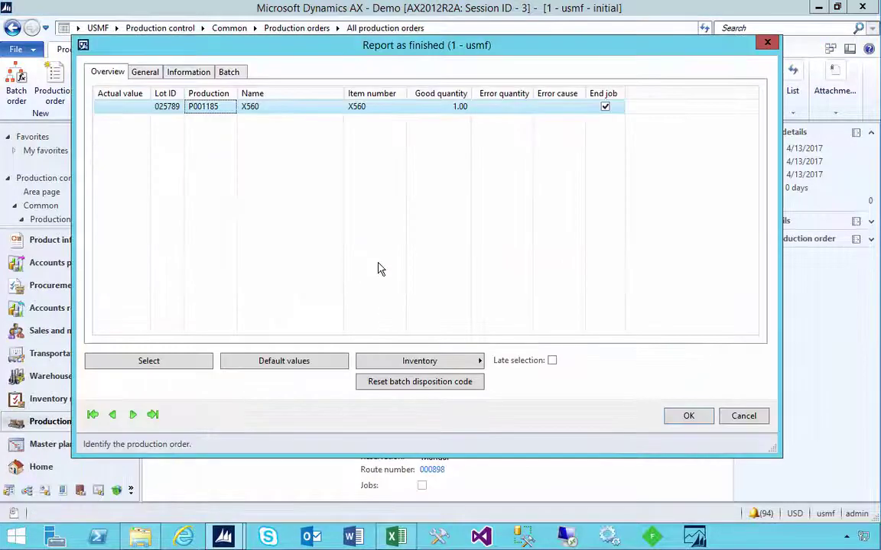
left_click(145, 71)
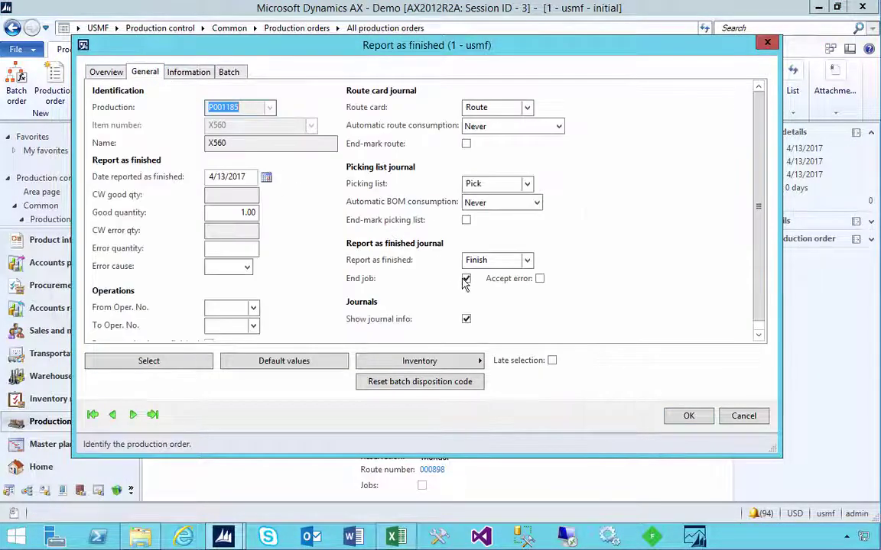
left_click(237, 212)
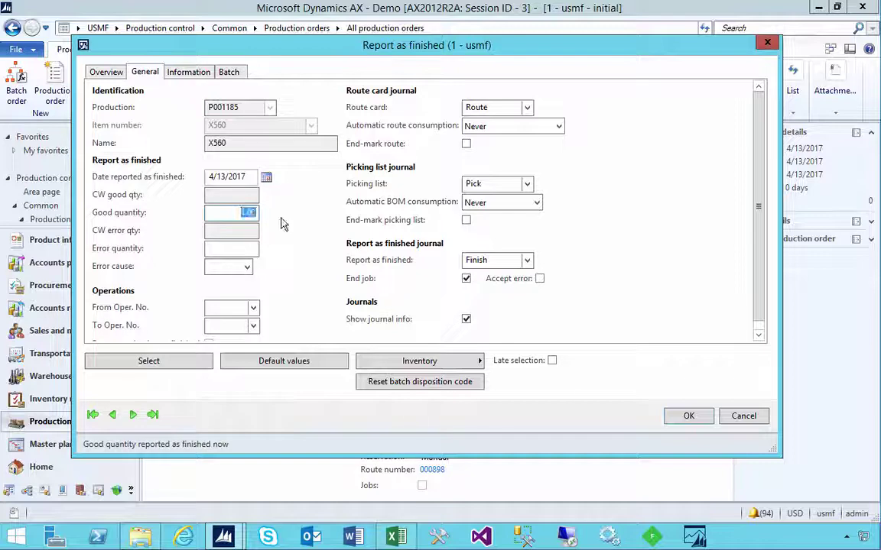
left_click(689, 415)
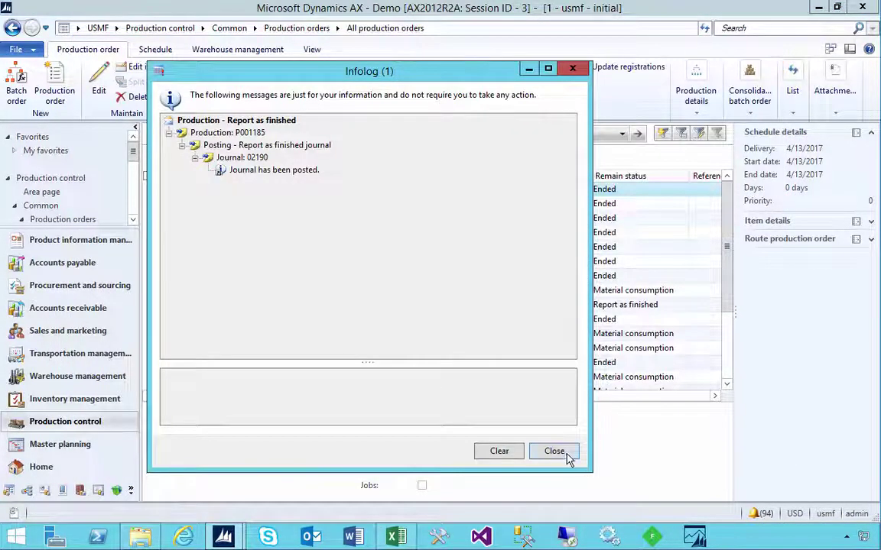
left_click(553, 451)
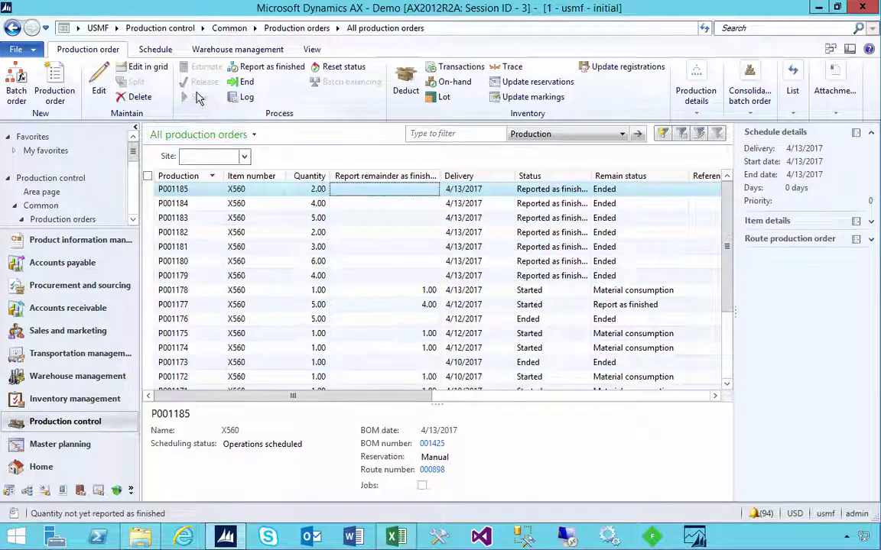
- Try to report another good quantity of 1 as finished on the already finished 2-unit X560 order
left_click(272, 66)
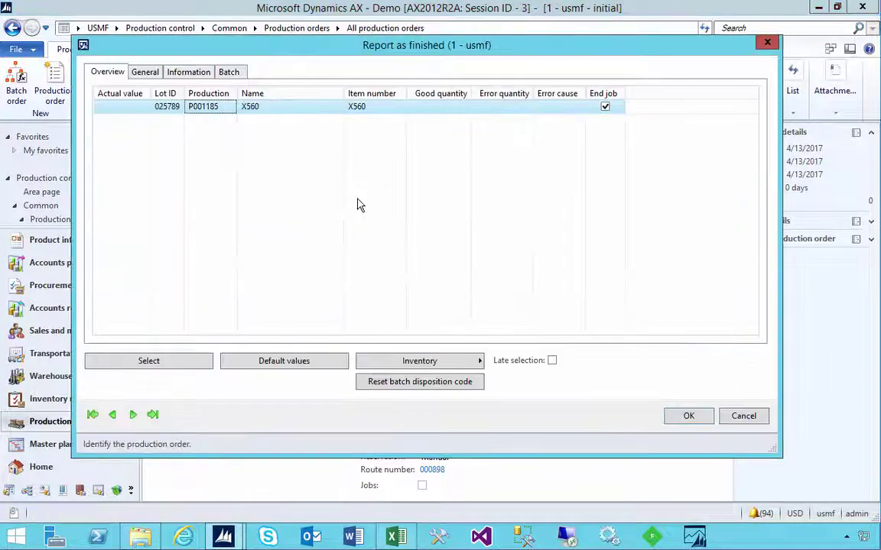
left_click(146, 73)
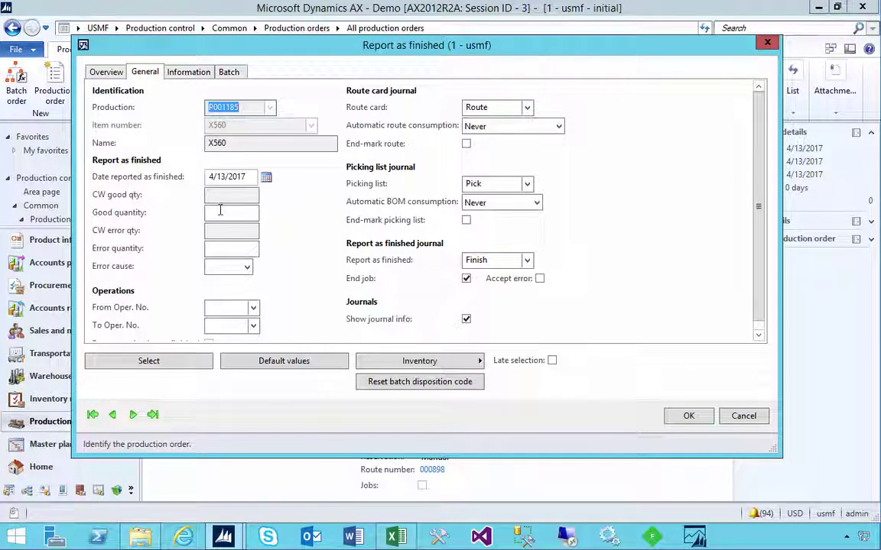
left_click(222, 212)
type("1")
key("Tab")
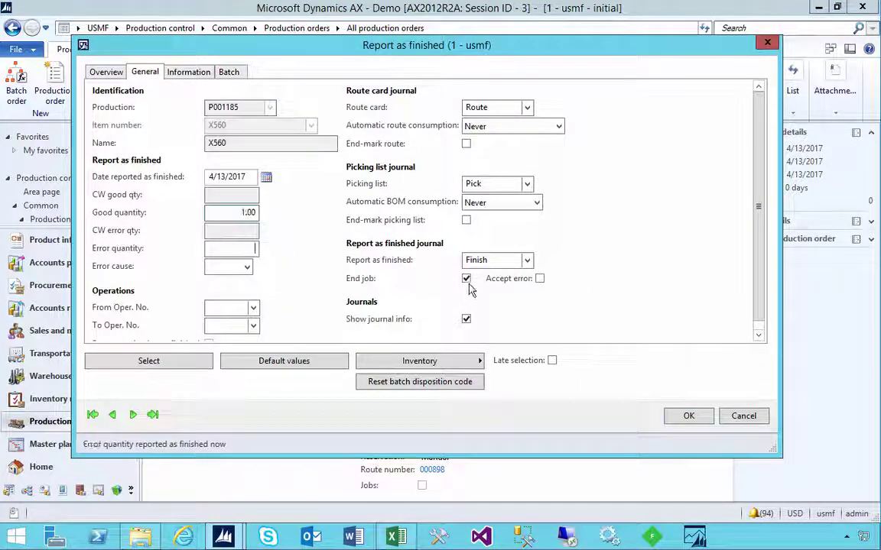
left_click(683, 419)
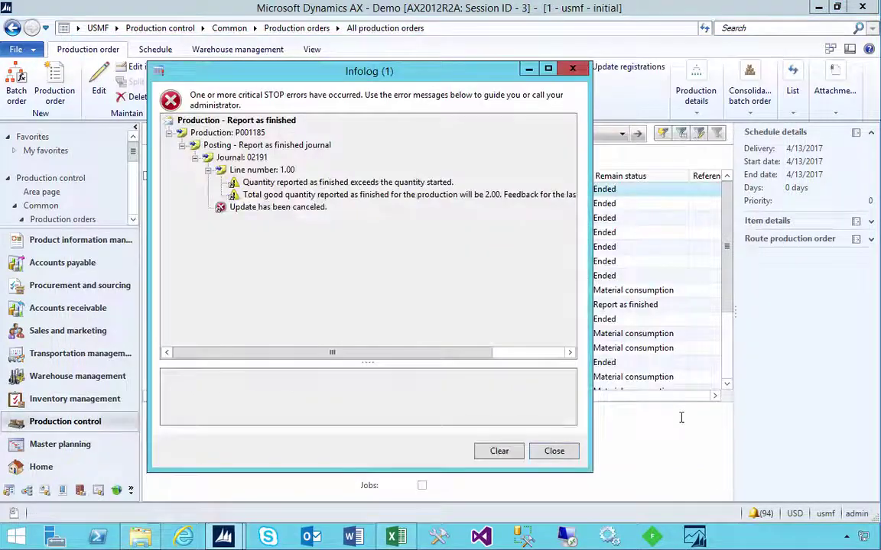
- Read the report-as-finished error messages for the 2-unit X560 order in an enlarged Infolog window
left_click(370, 195)
left_click(347, 183)
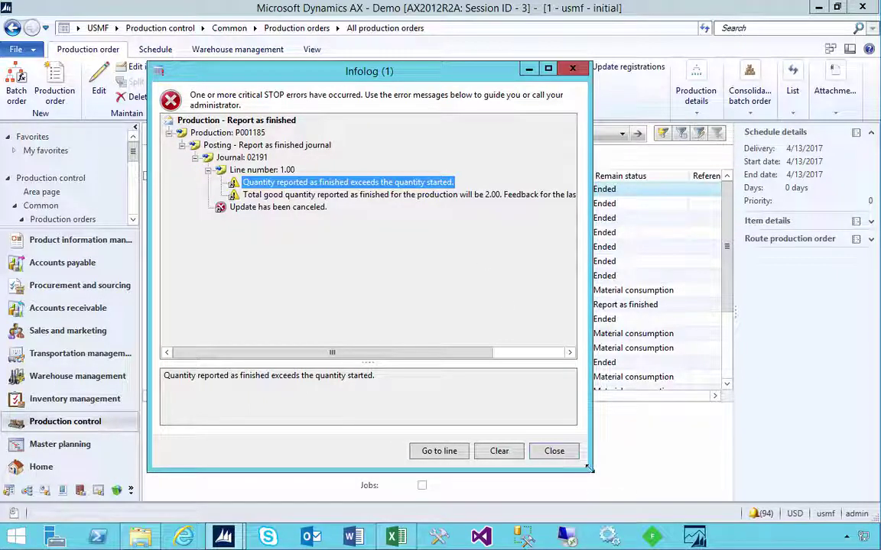
left_click_drag(587, 470, 693, 456)
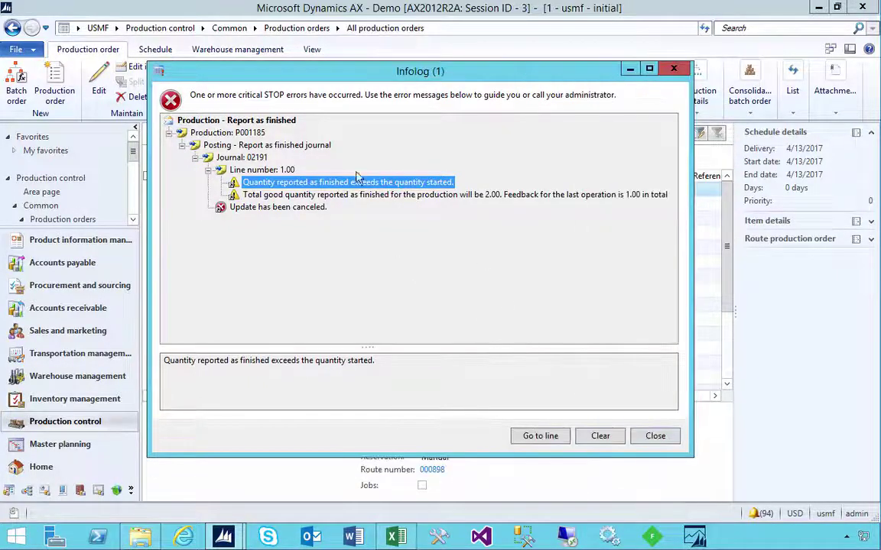
left_click_drag(412, 82, 400, 114)
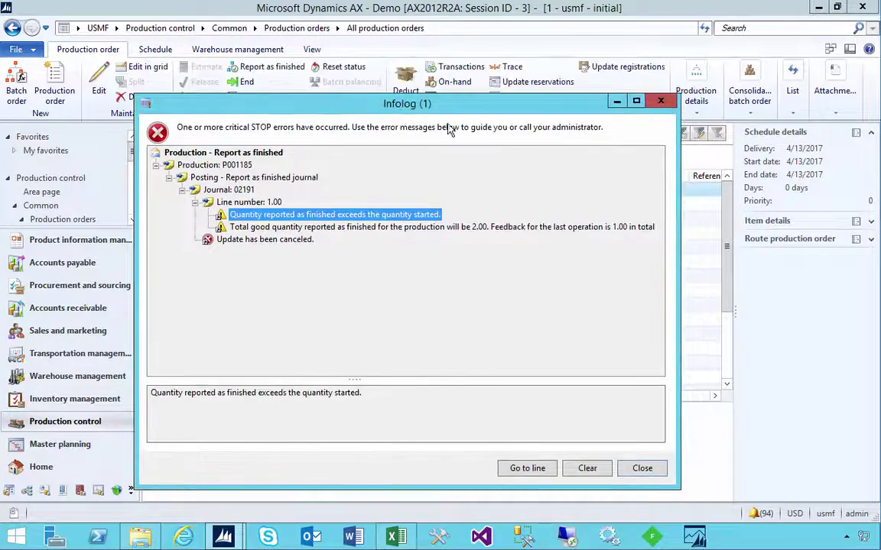
left_click(651, 468)
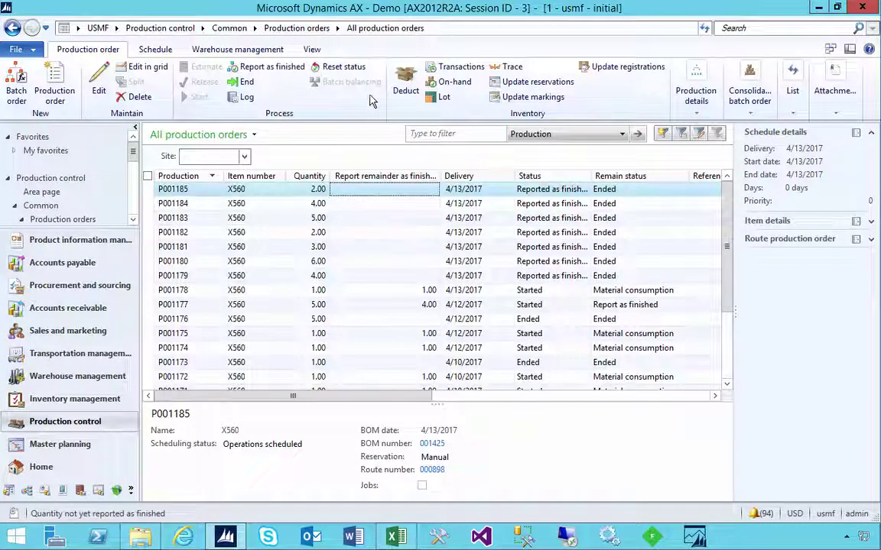
- Reset the status of the finished 2-unit X560 order to Started
left_click(339, 67)
left_click(472, 405)
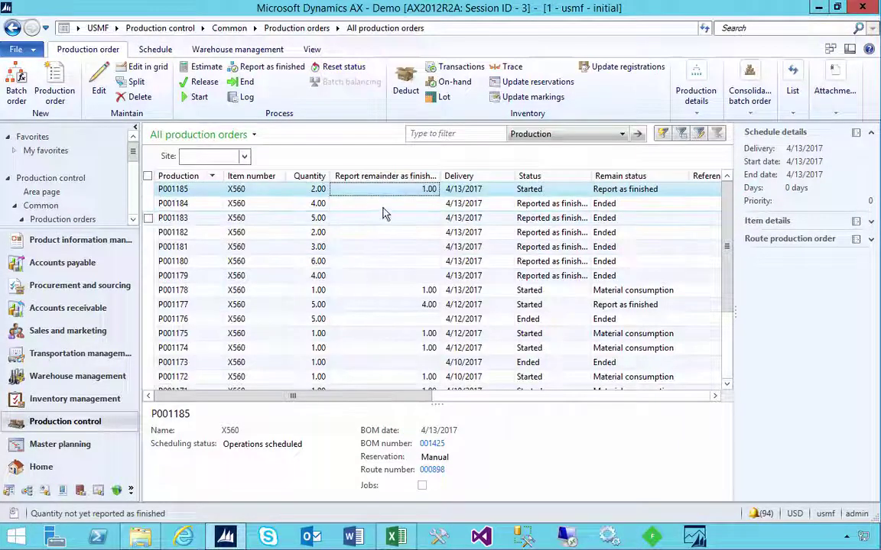